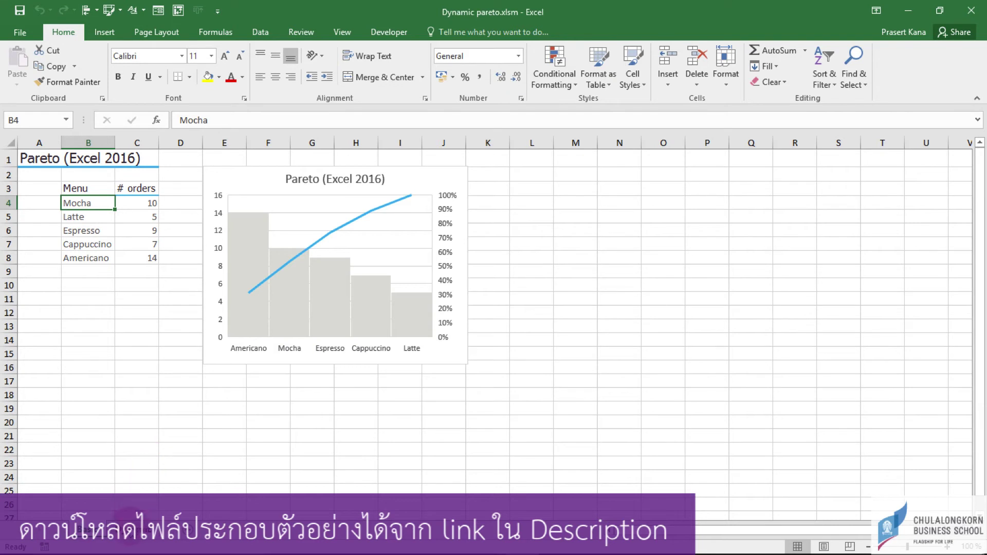
- Switch to the Dynamic sheet, where the item log's Pareto chart shows Mocha leading with 8
click(129, 522)
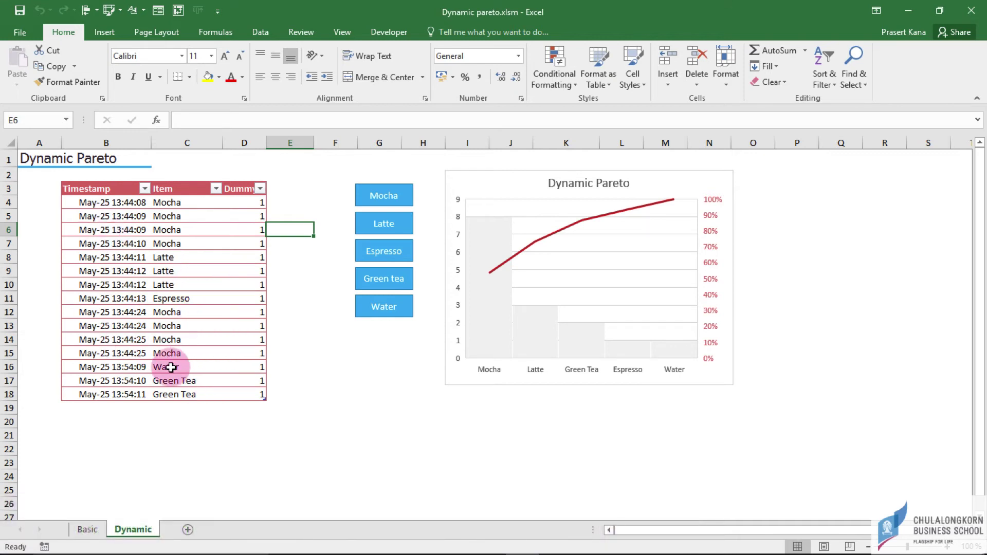
- Inspect the timestamp, Item and Dummy values in row 9 of the order log
click(115, 268)
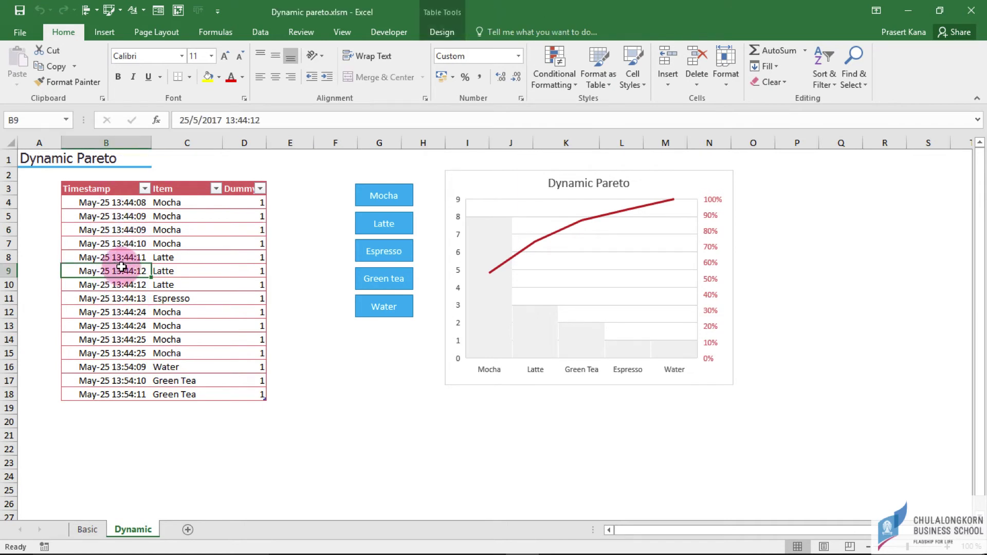
click(166, 271)
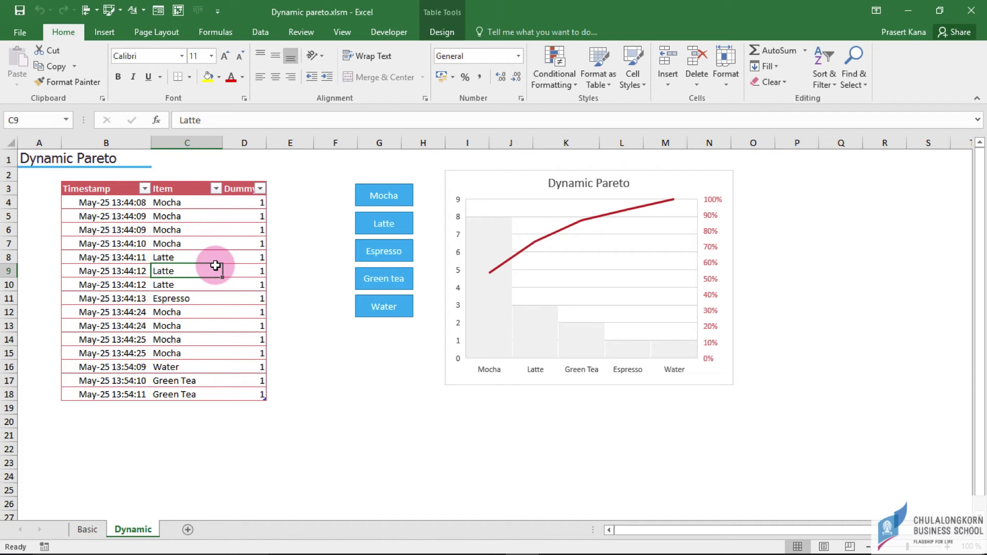
click(254, 269)
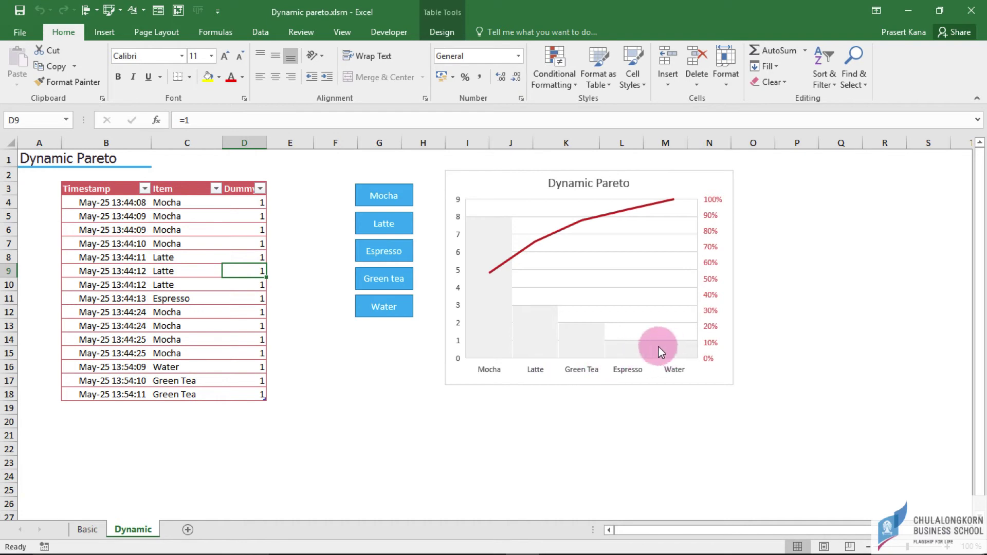
- Add Water, Water and Latte as new log entries starting at C19
click(162, 406)
text(water)
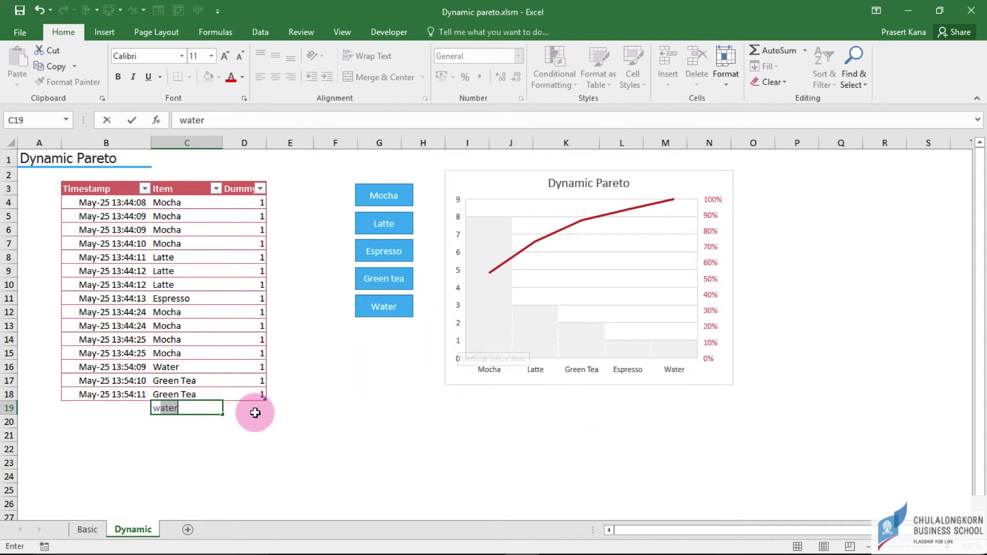
key(Return)
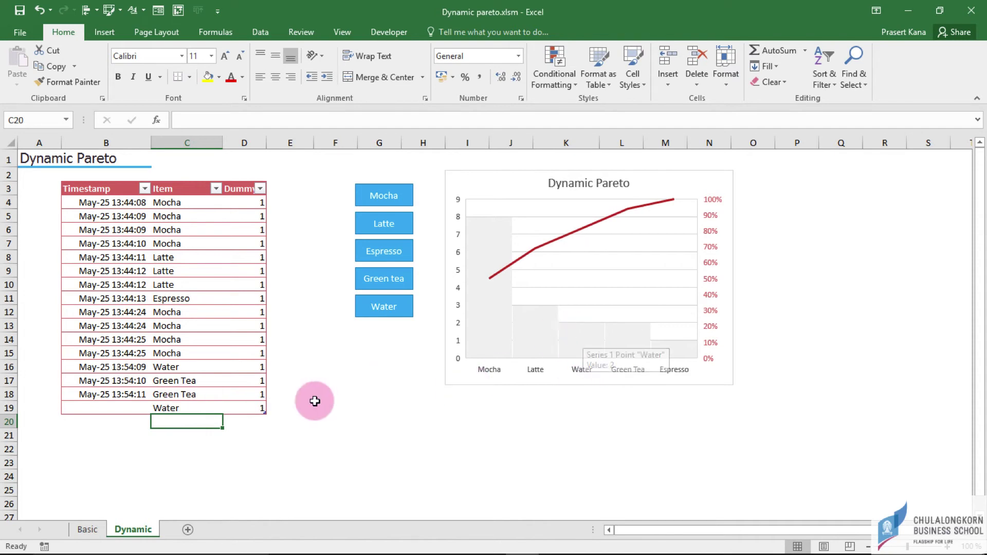
text(wa)
key(Return)
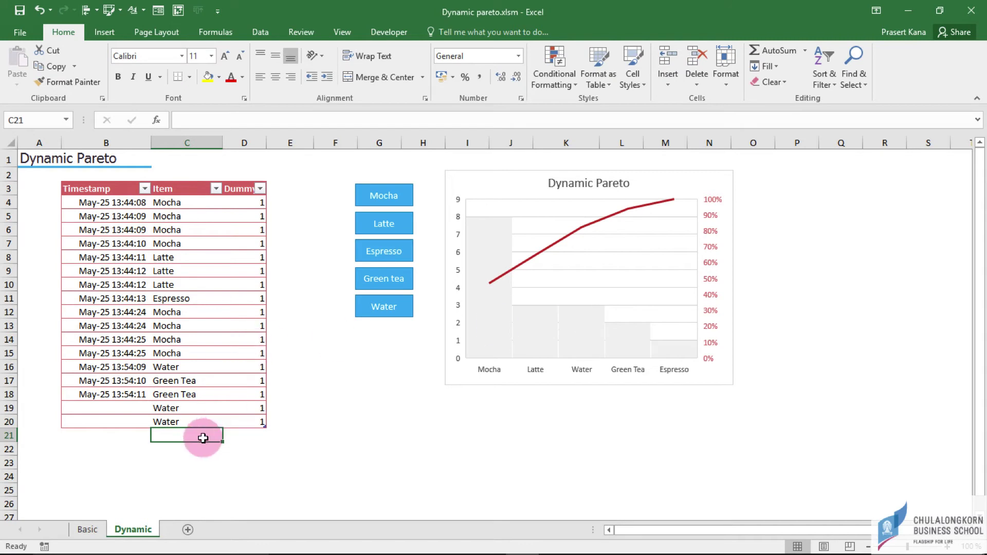
text(la)
key(Return)
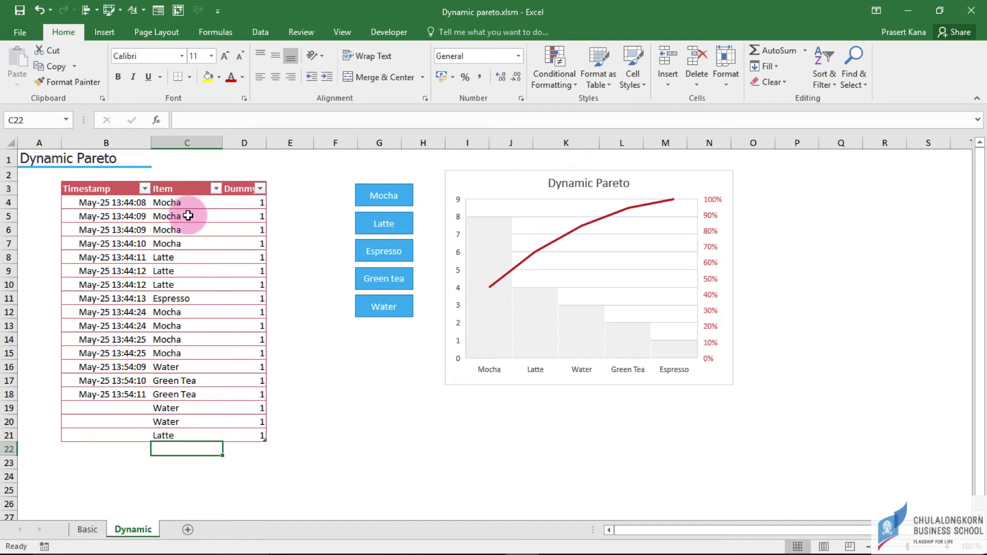
- Review the re-sorted chart and the C4:D21 item data, then add a new blank worksheet
click(480, 200)
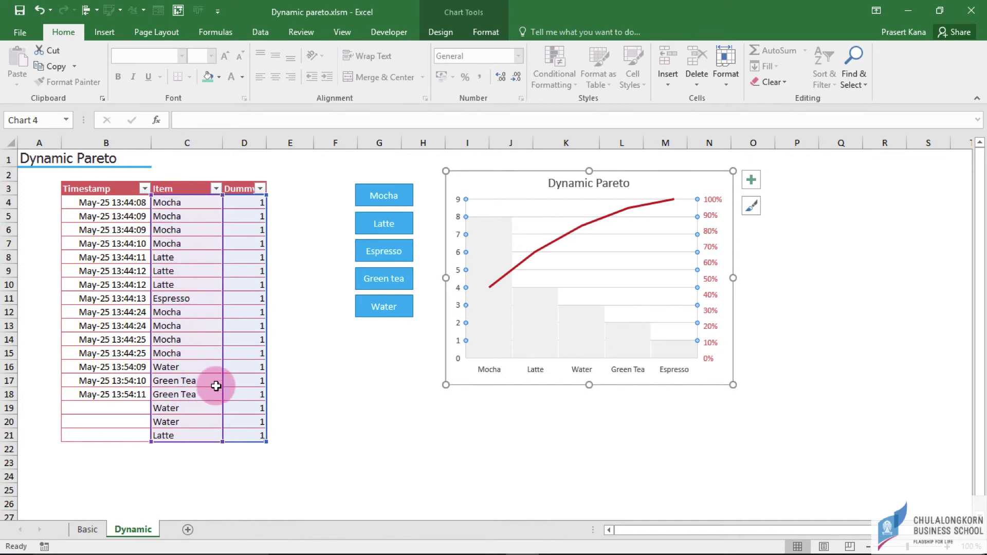
key(Escape)
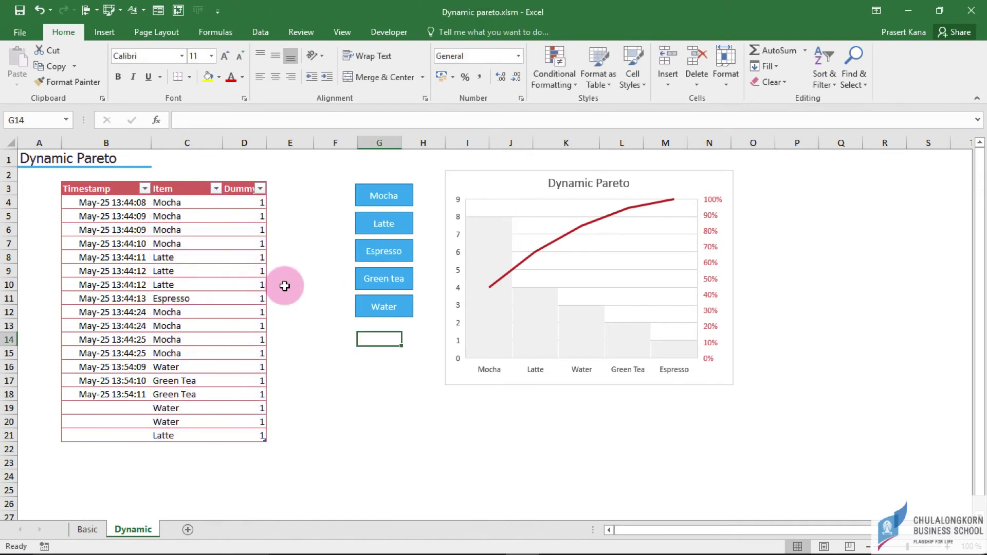
click(183, 204)
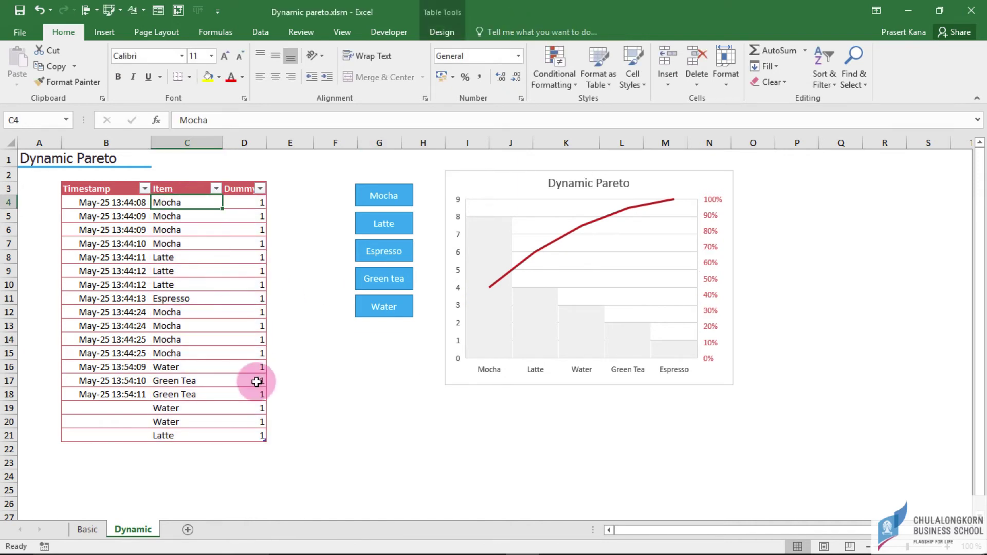
shift+click(257, 435)
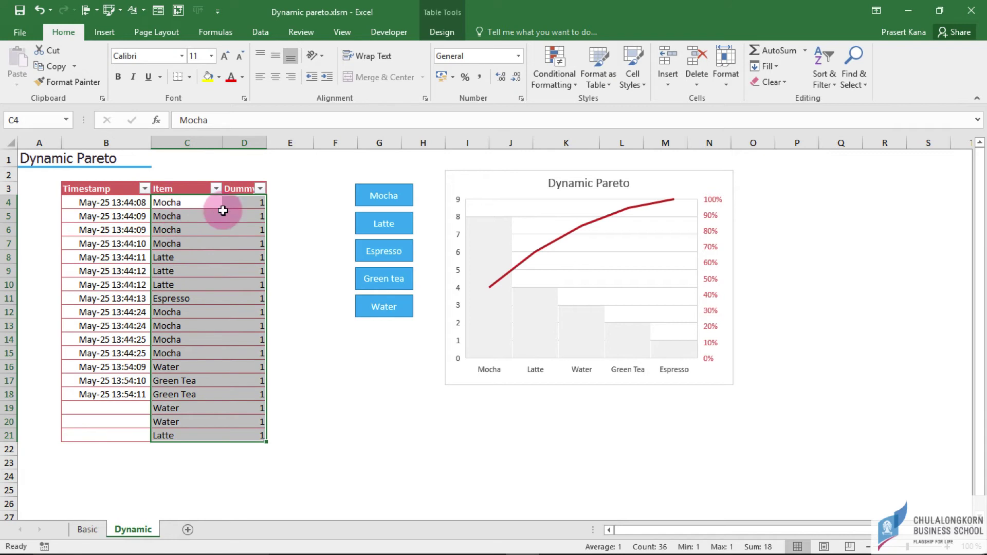
click(315, 366)
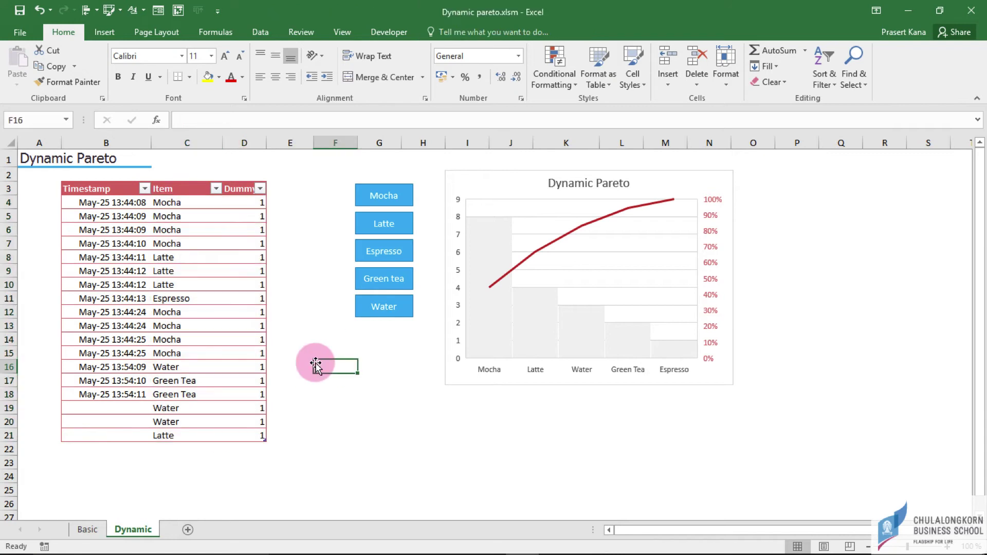
click(188, 529)
- Enter the headers Menu in C4 and Dummy in D4 on Sheet1
click(91, 197)
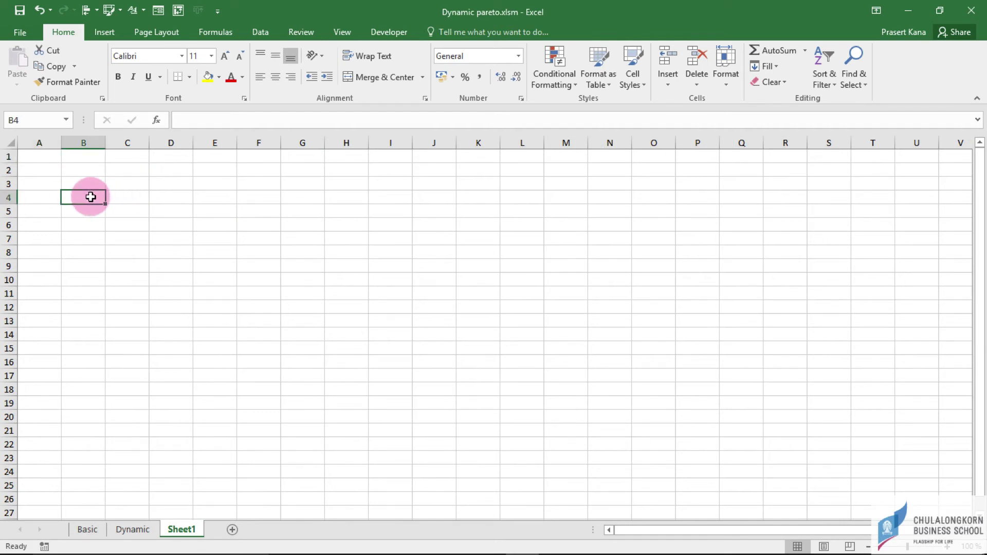
key(Right)
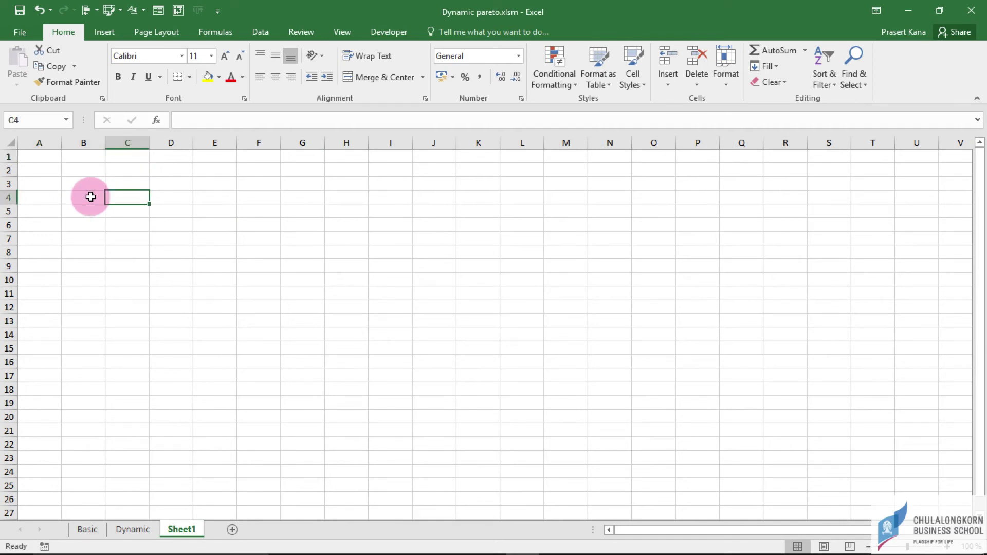
text(Menu)
key(Tab)
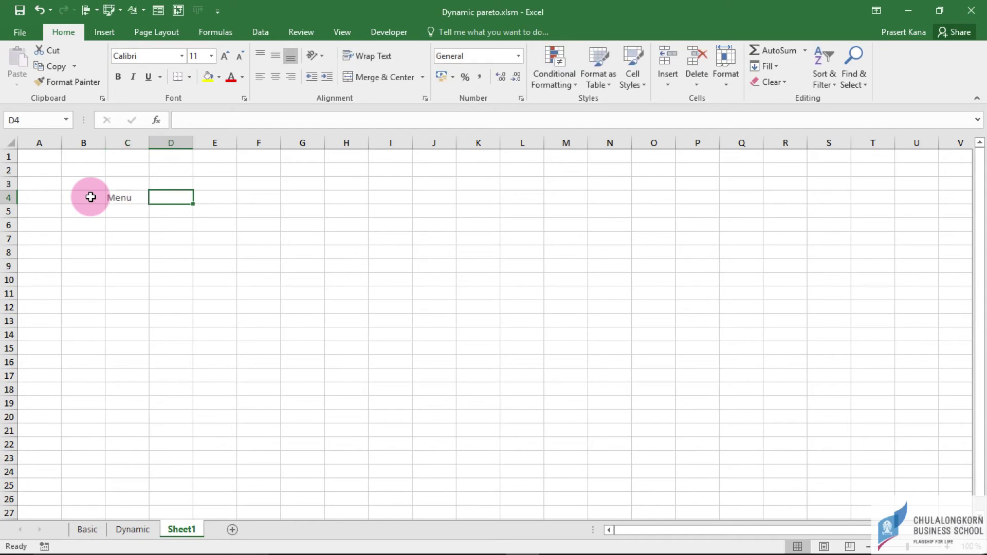
text(Du)
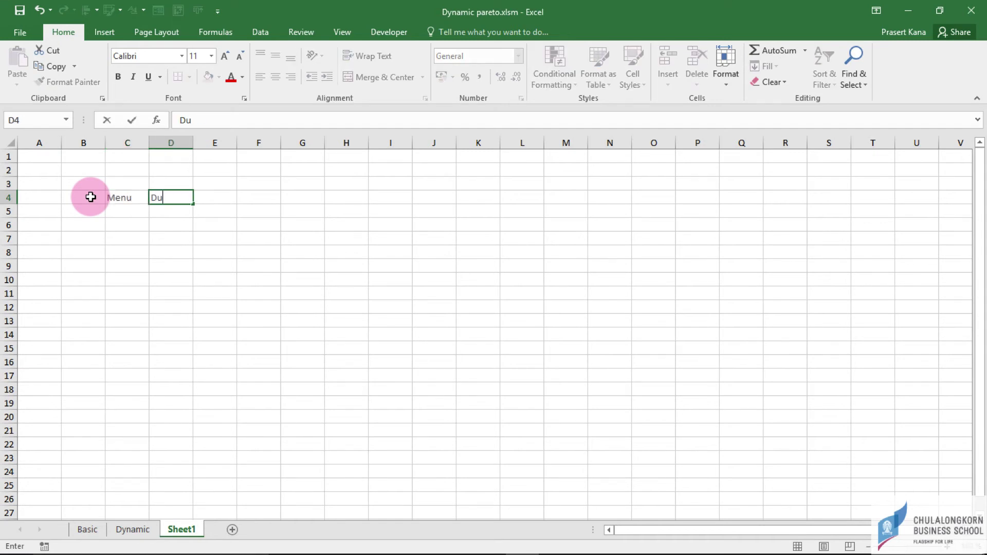
key(Return)
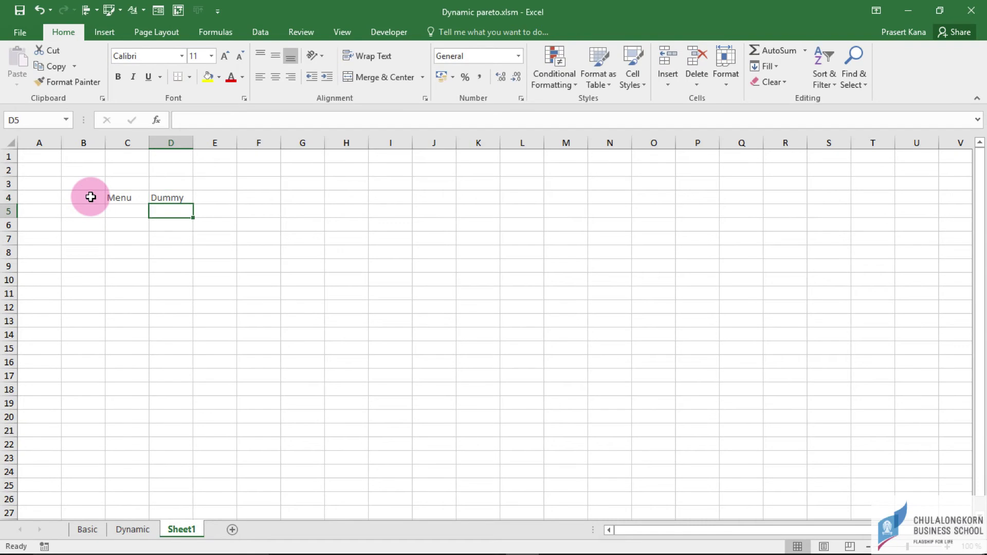
- Enter Water and Mocha under Menu, each with a Dummy value of 1
key(Left)
text(Wat)
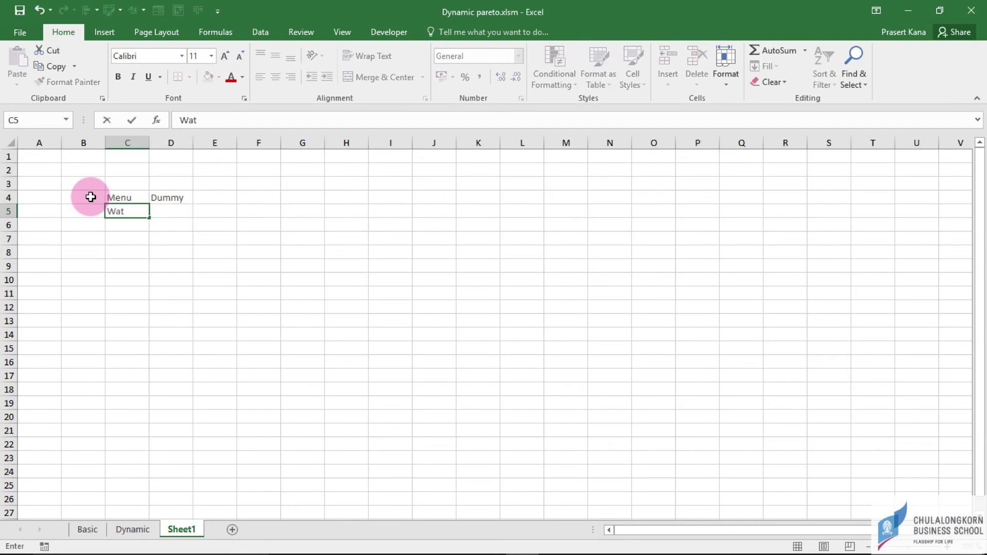
key(Return)
key(Up)
key(Right)
text(1)
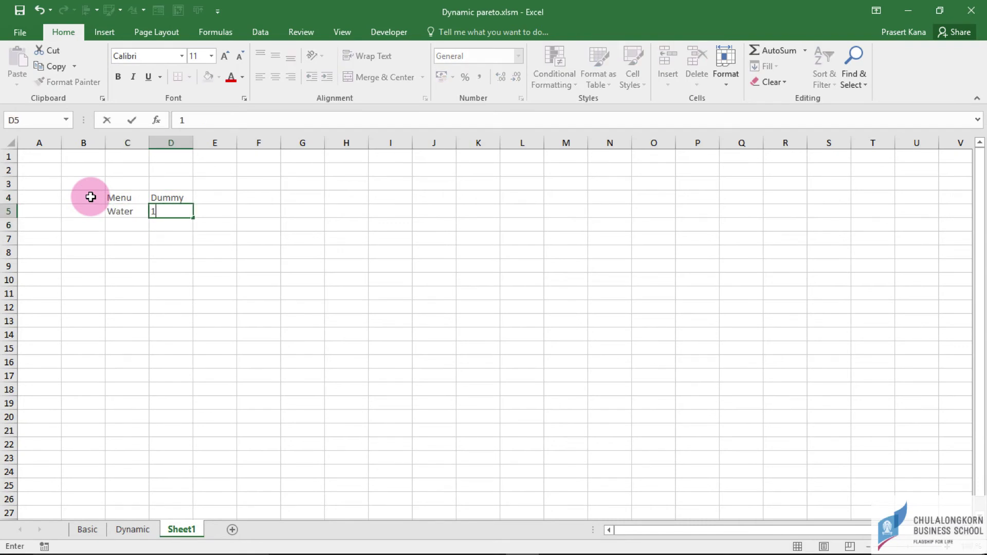
key(Return)
key(Left)
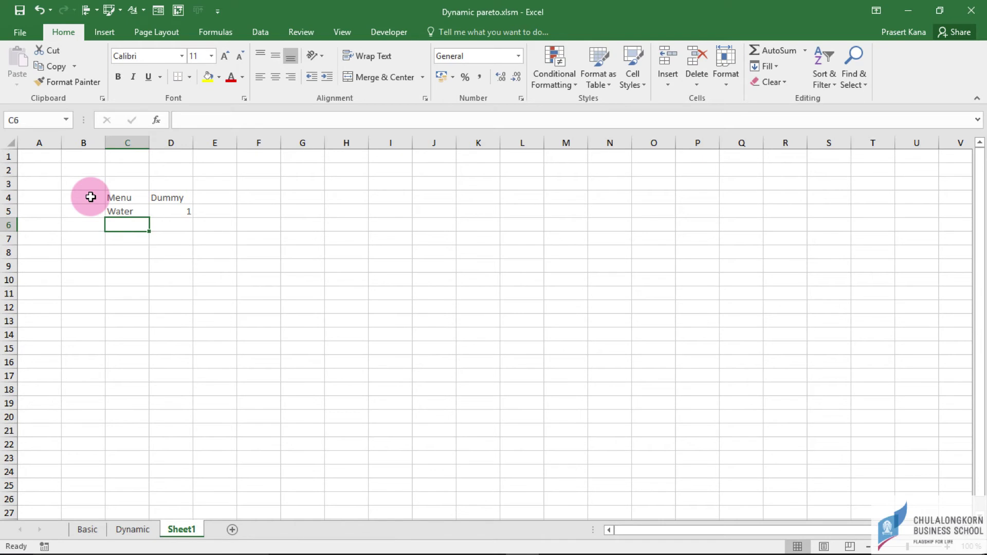
text(Moc)
key(Tab)
text(1)
key(Return)
key(Left)
- Finish the list with Latte and Mocha entries, each given a Dummy value of 1
text(Latte)
key(Tab)
text(1)
key(Return)
text(Mocha)
key(Tab)
text(1)
key(Return)
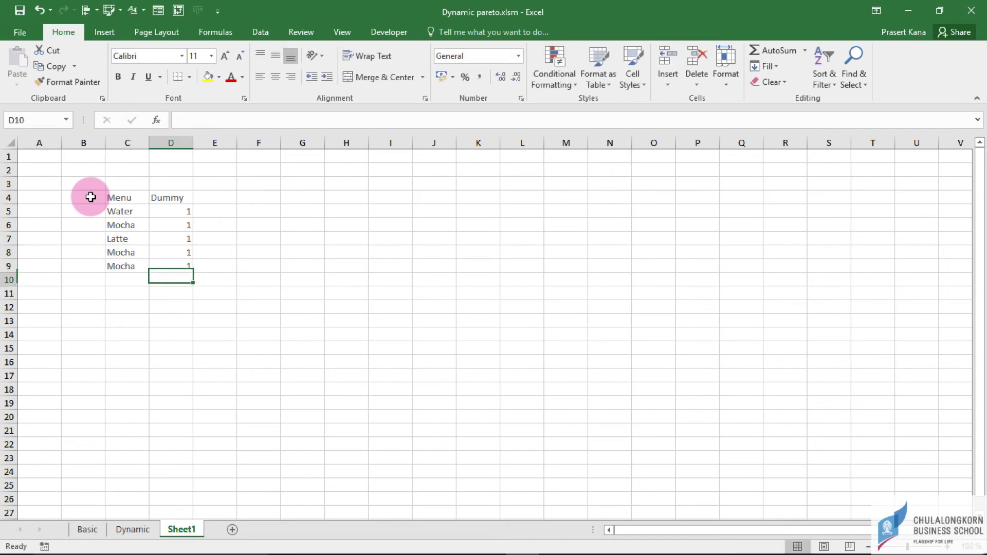
- Select the menu data range C5:D9
click(122, 215)
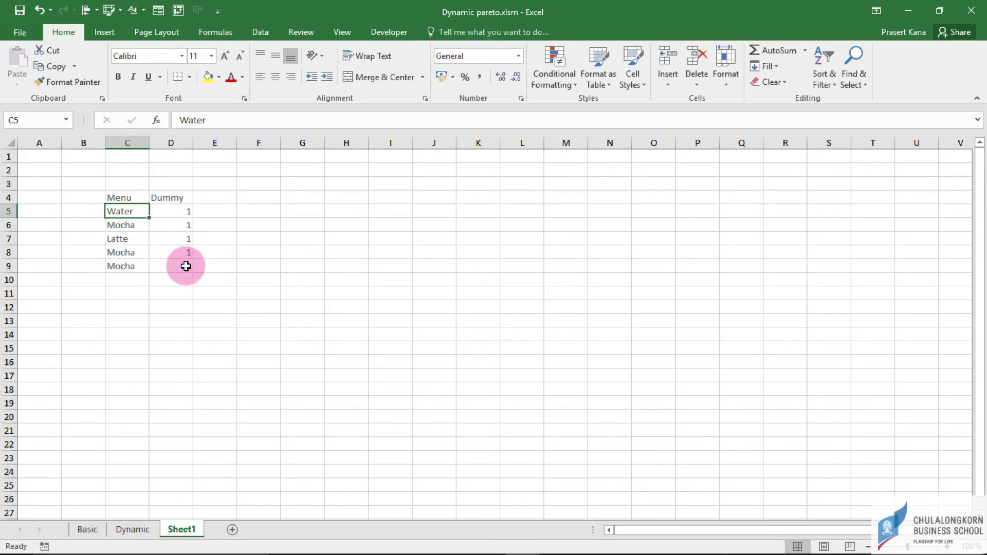
click(128, 198)
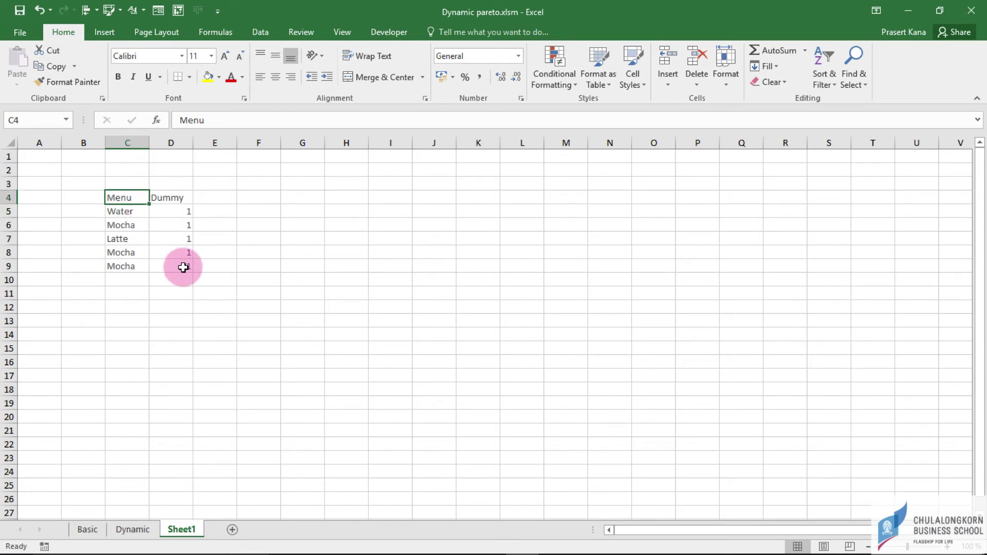
click(131, 212)
shift+click(183, 266)
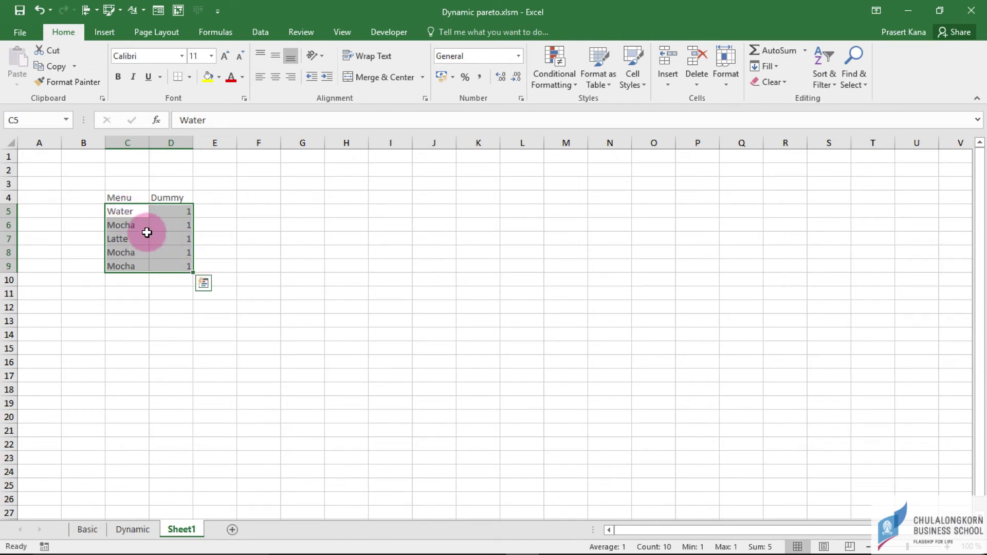
- Insert a Histogram > Pareto chart of the menu list and place it beside the data
click(205, 288)
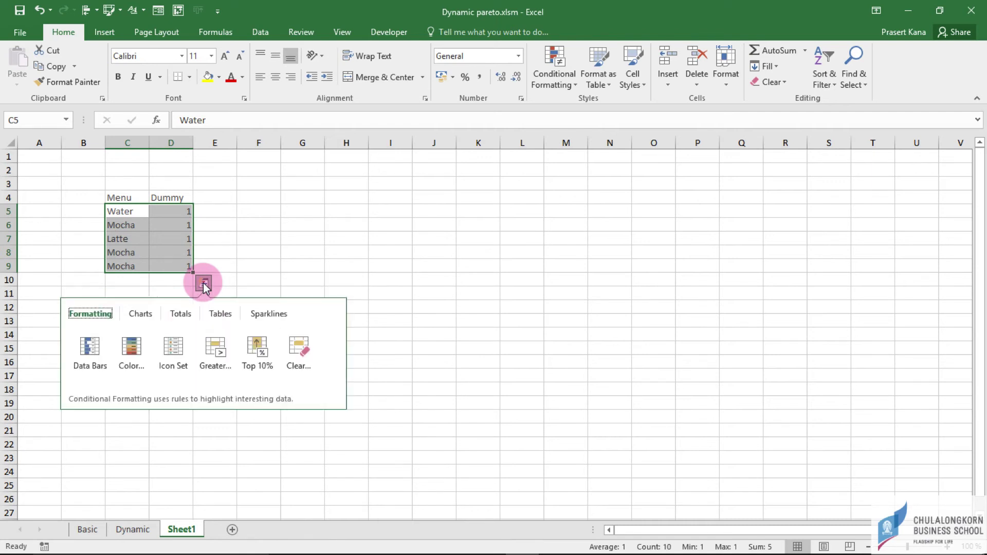
click(138, 314)
click(257, 357)
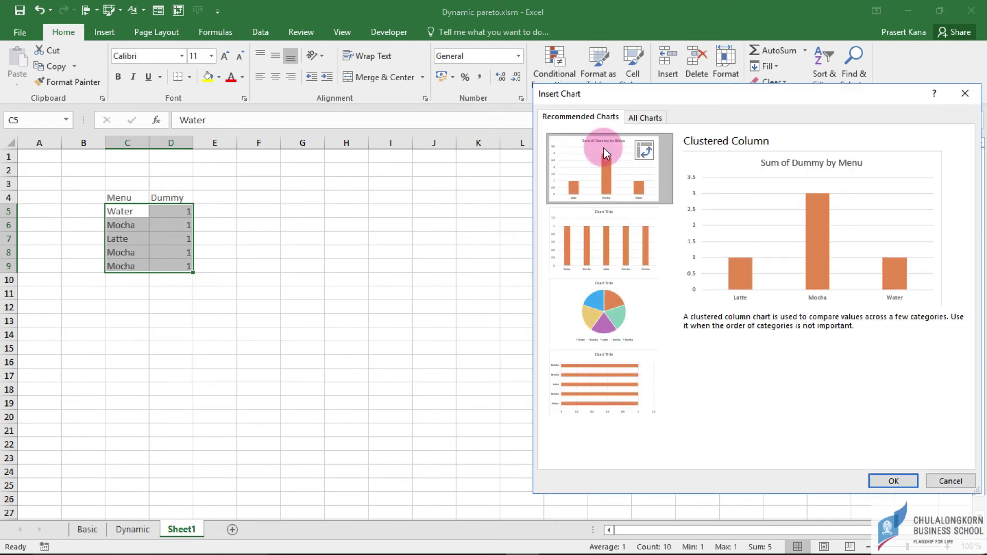
click(643, 121)
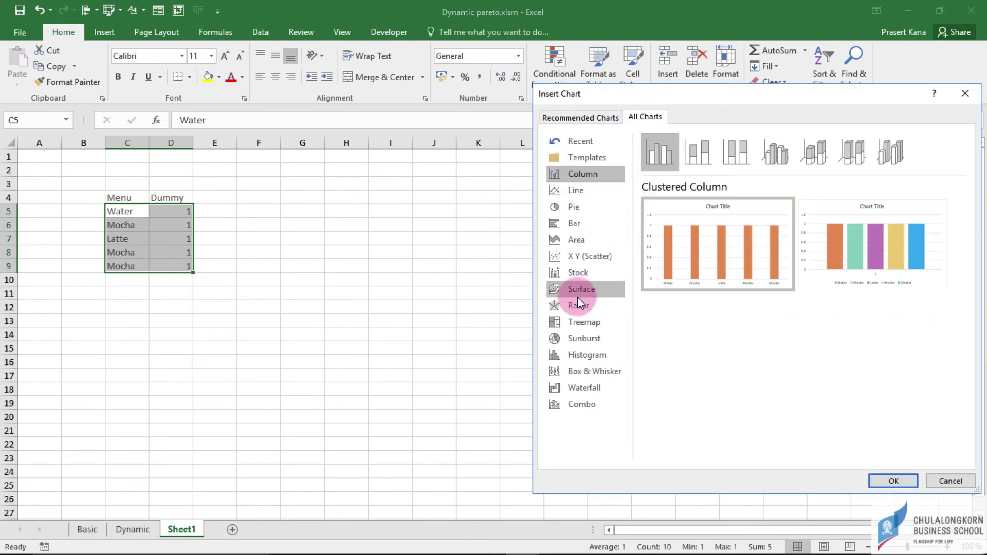
click(570, 359)
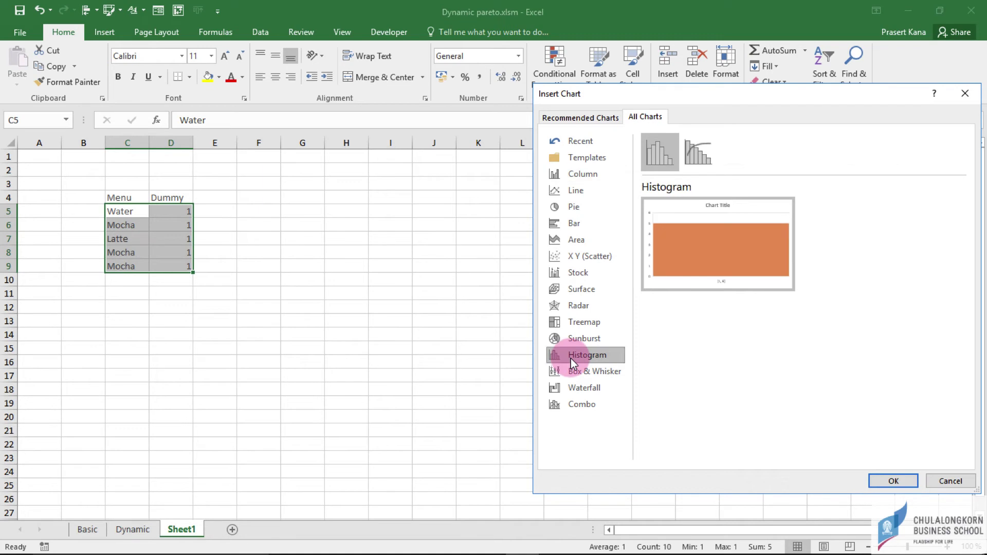
click(700, 159)
mouse_move(717, 243)
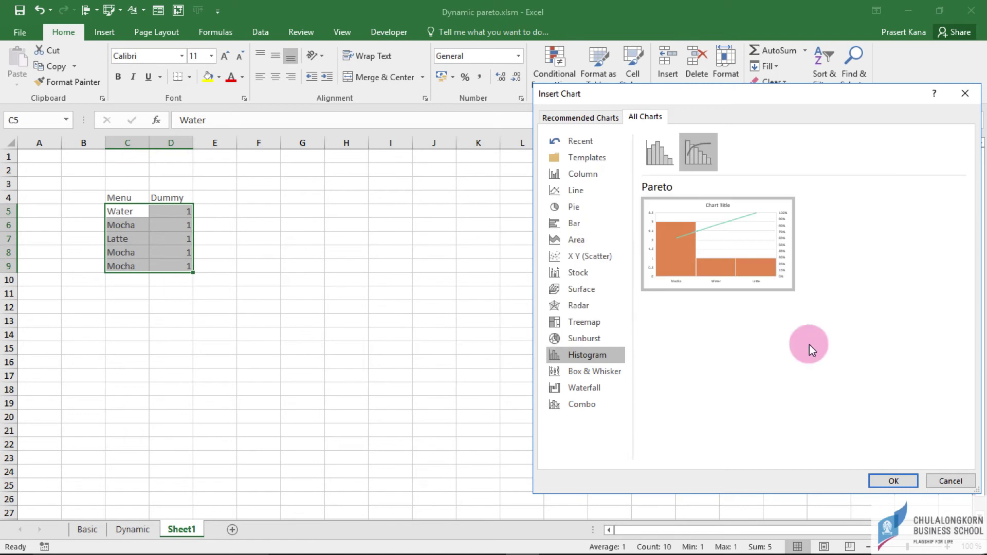
click(879, 480)
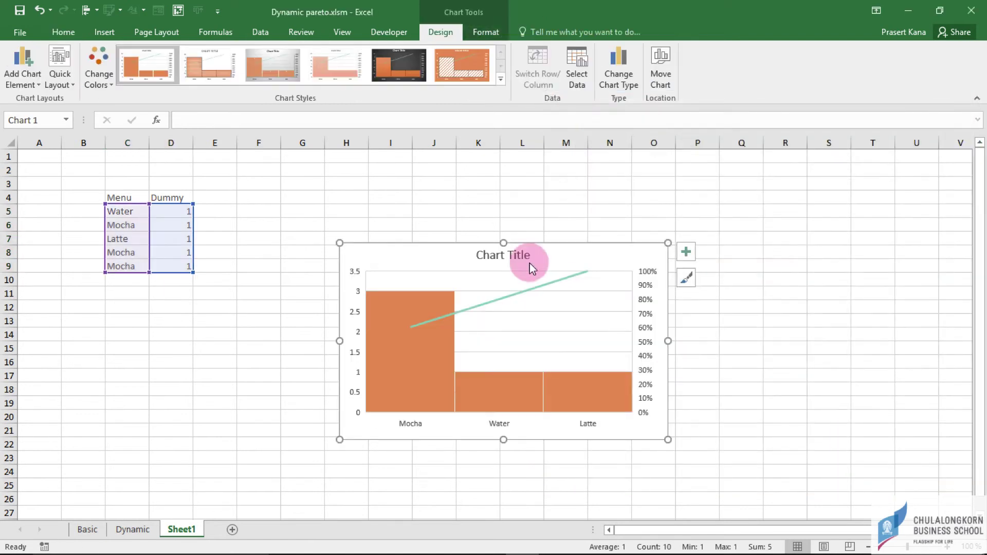
drag(470, 242, 367, 175)
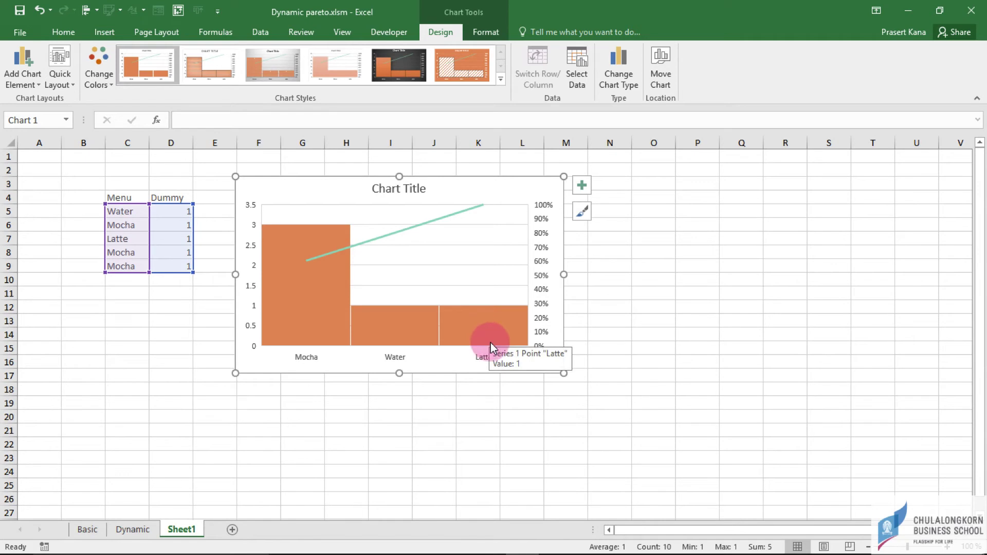
click(128, 279)
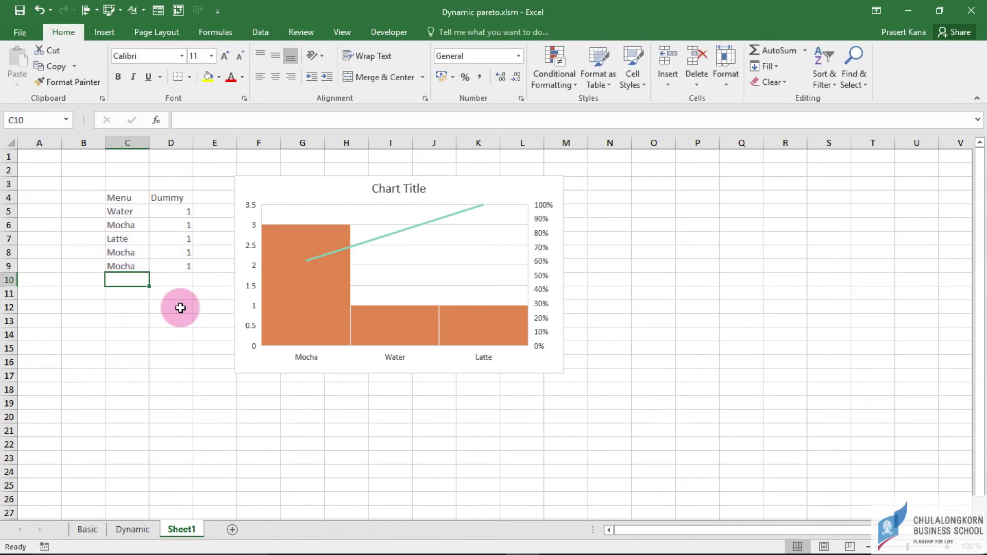
- Add a Water row with Dummy 1 in row 10
text(Water)
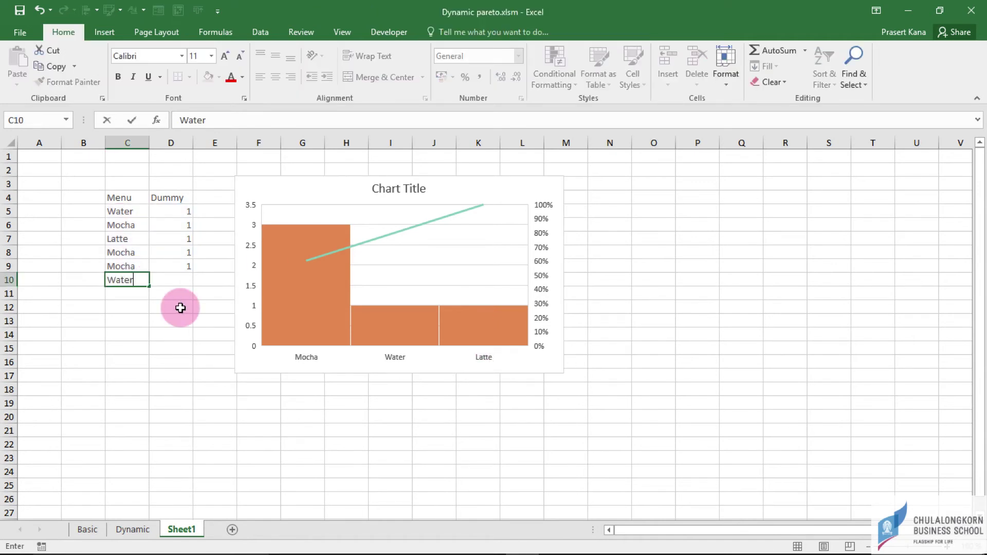
key(Tab)
key(Return)
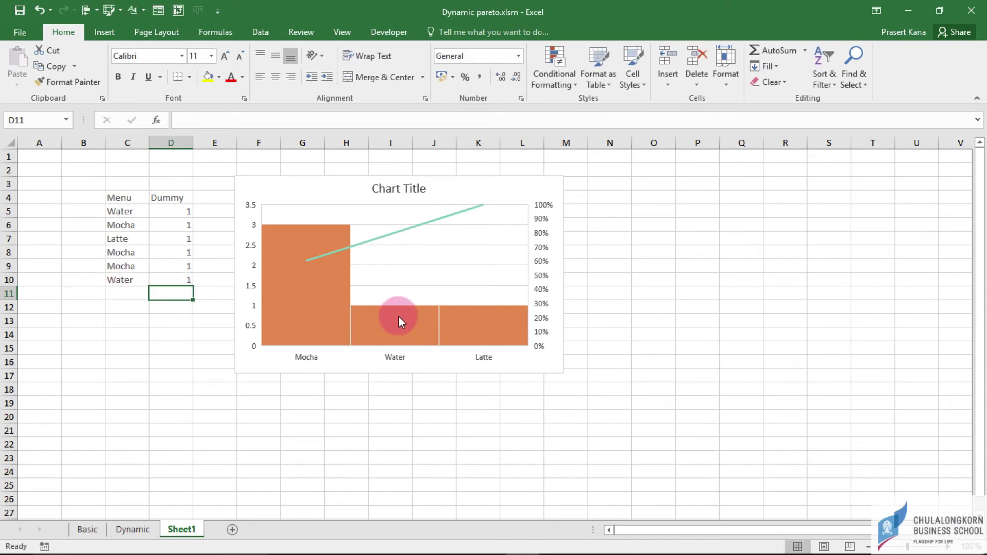
- Extend the chart's source range down to row 10 and shift the chart slightly left
click(298, 213)
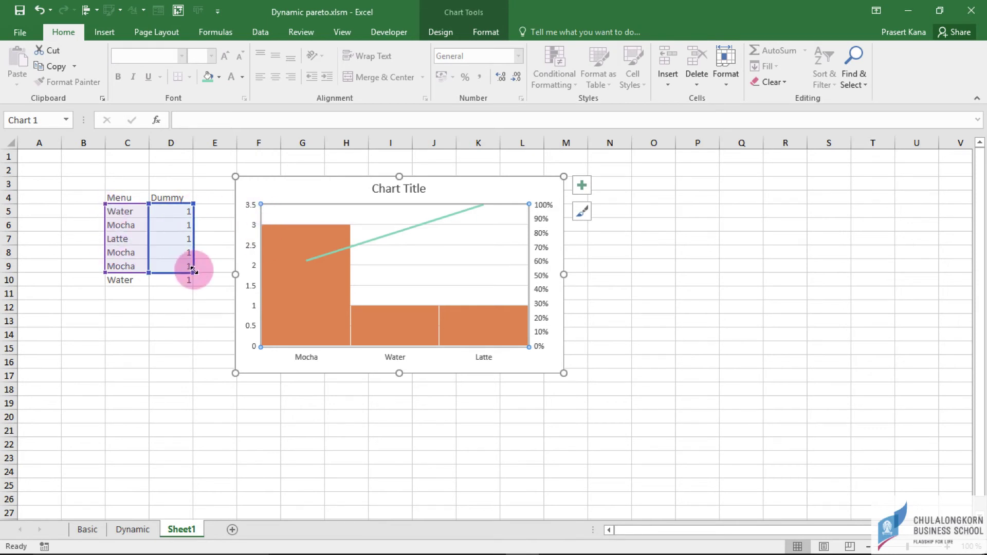
drag(194, 275, 194, 287)
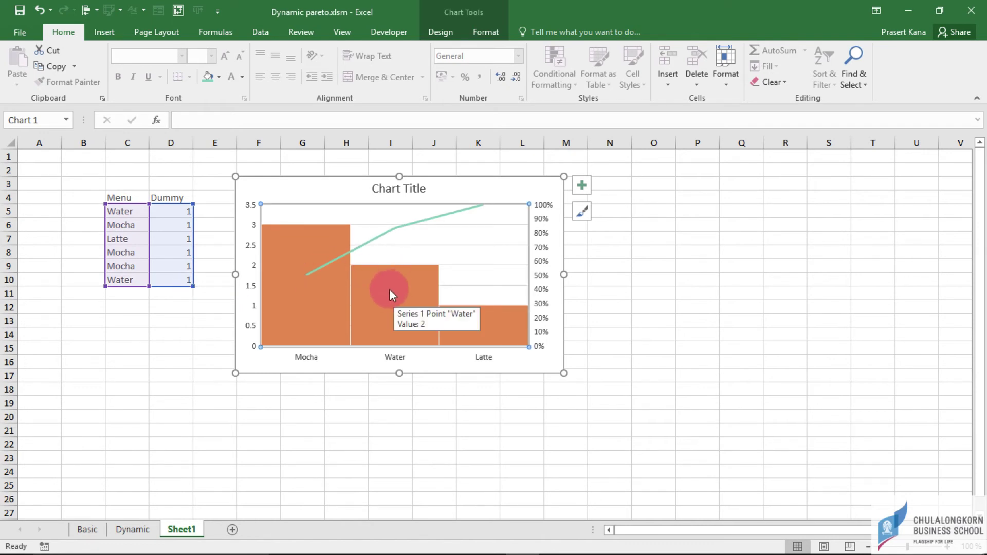
click(220, 271)
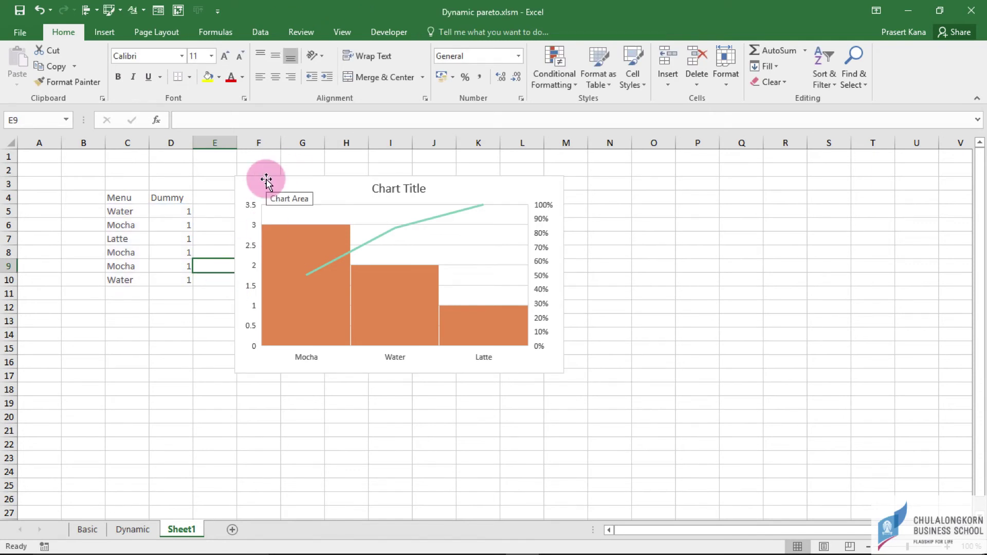
drag(266, 181, 235, 182)
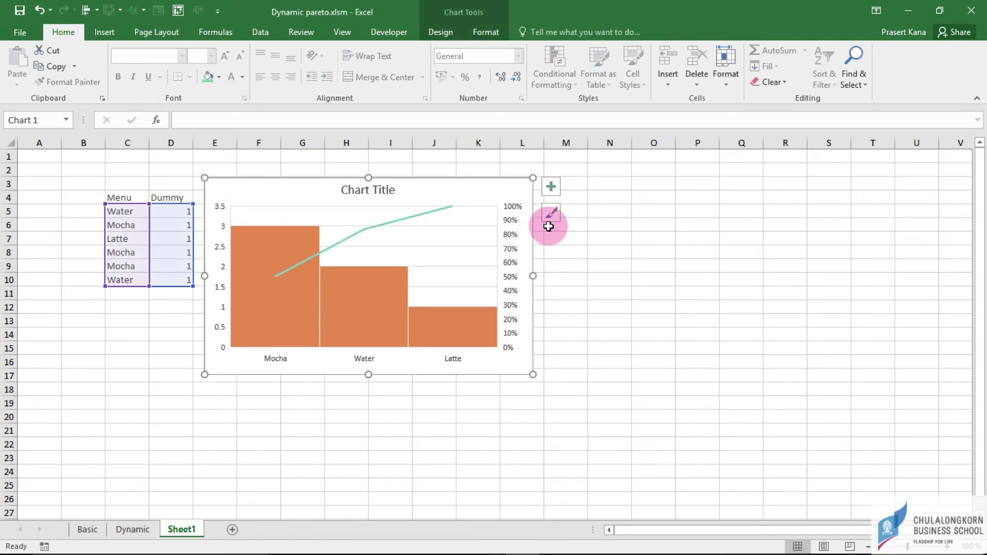
click(606, 212)
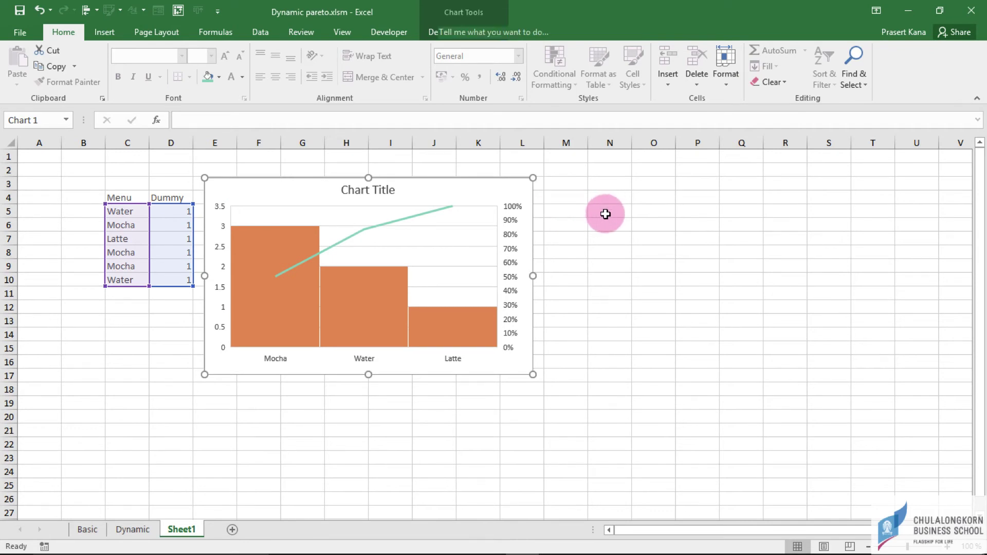
key(Up)
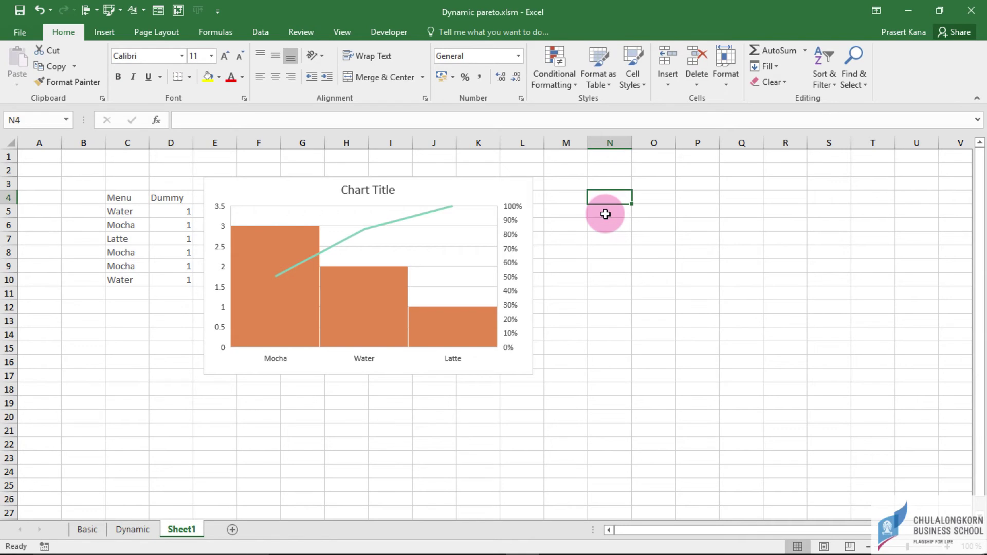
- Enter Menu and Dummy headers in N4:O4, with Water and 1 in row 5
text(Menu)
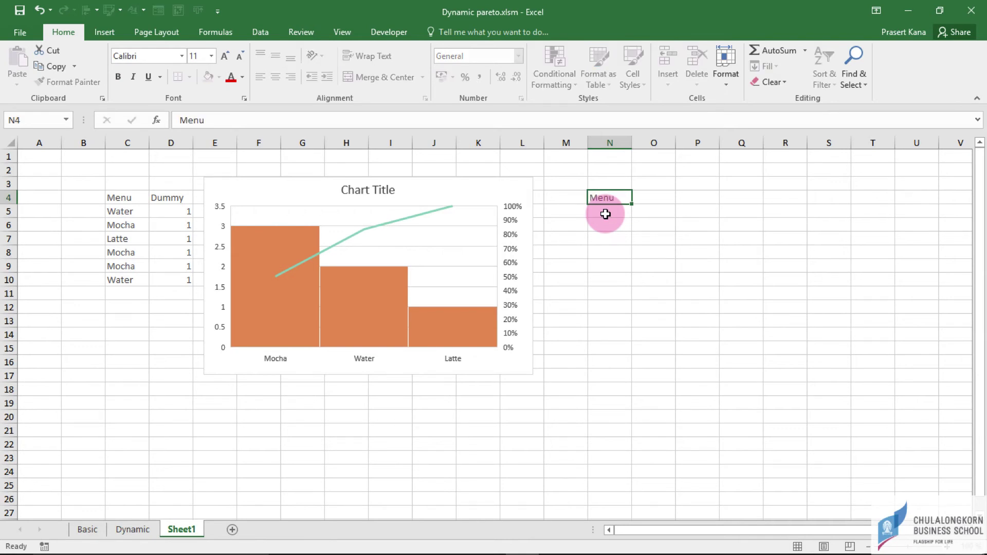
key(Tab)
text(Du)
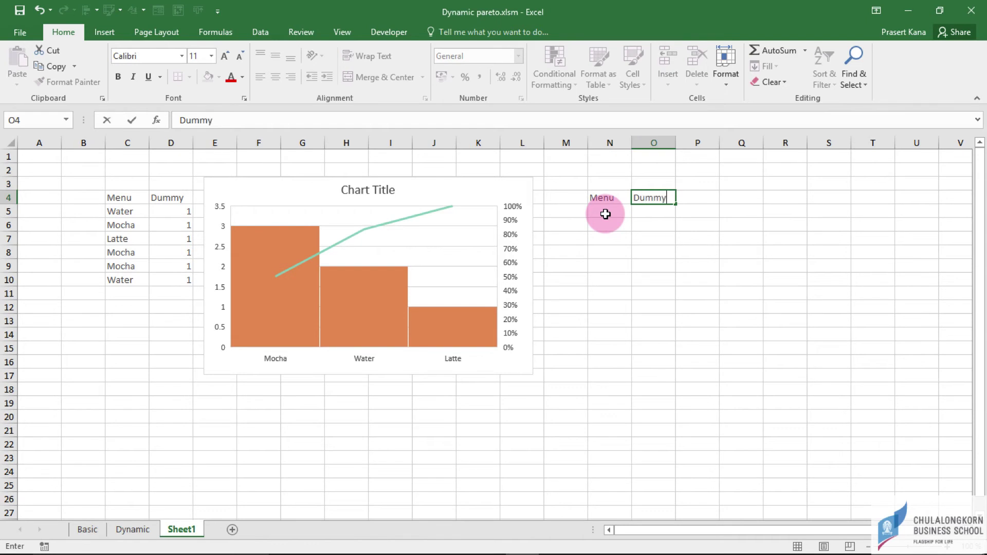
key(Return)
click(606, 214)
text(Water)
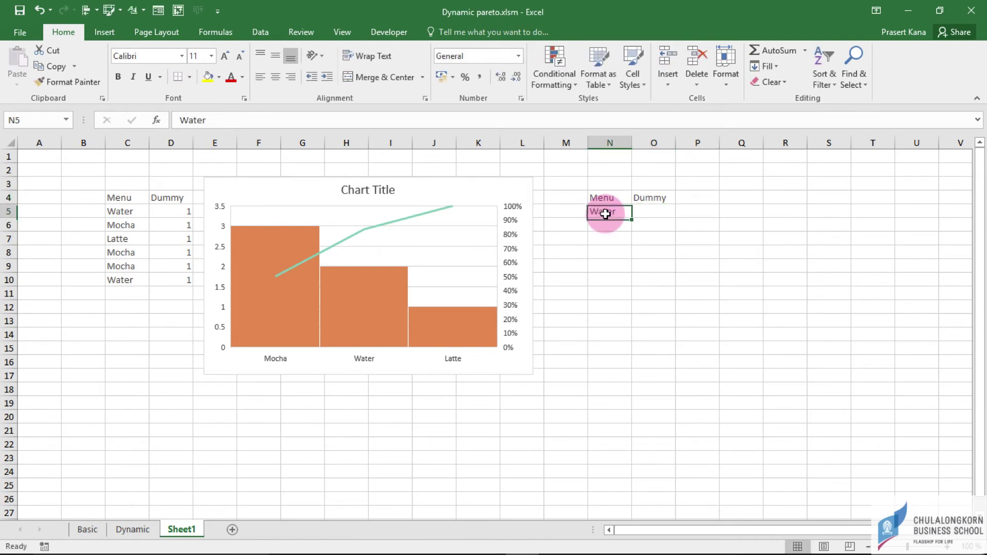
key(Right)
text(1)
key(Return)
click(605, 214)
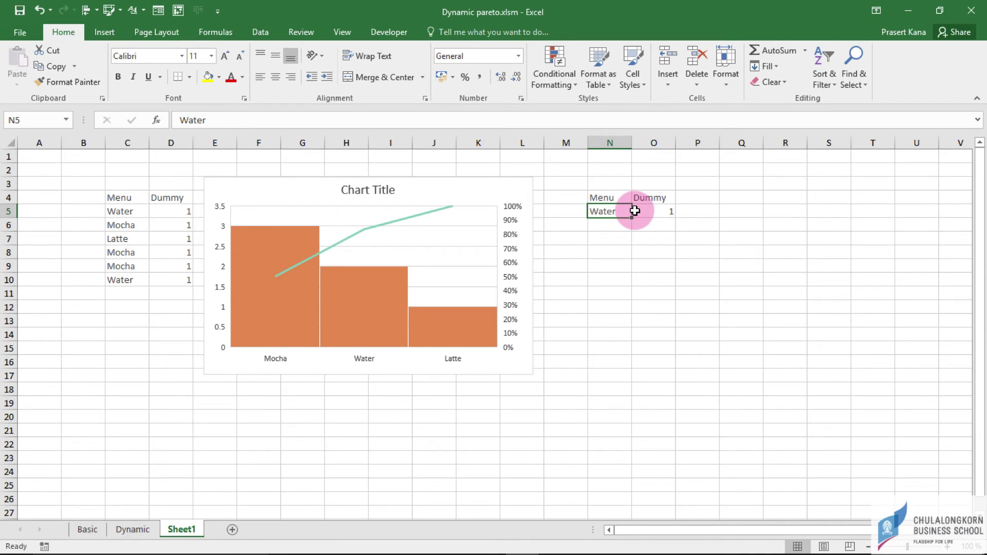
- Convert $N$4:$O$5 into a table with headers
click(108, 32)
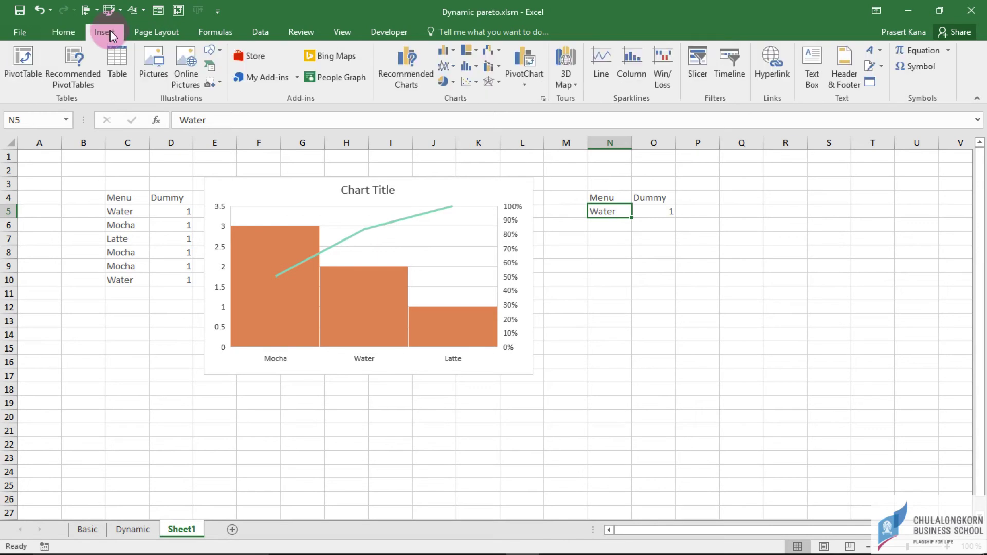
click(113, 60)
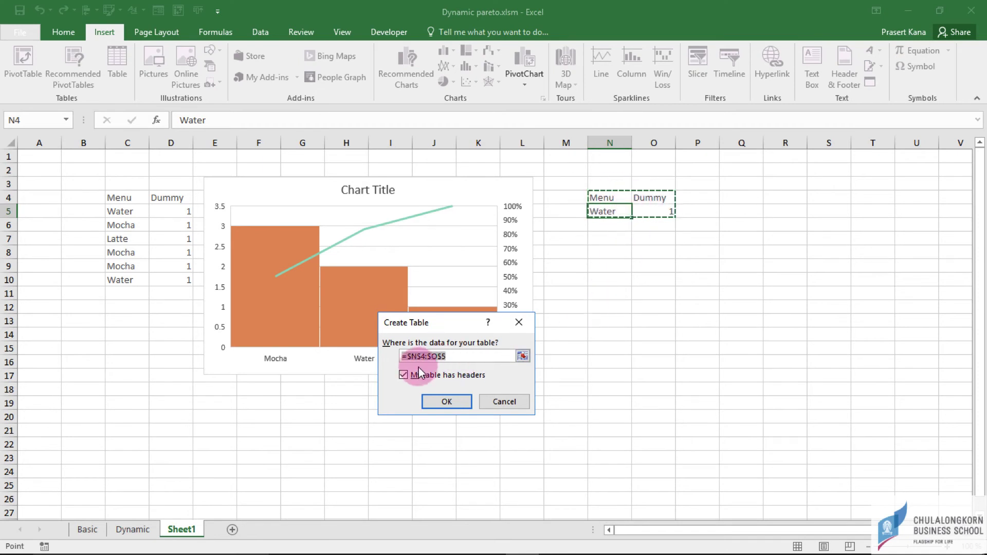
click(451, 400)
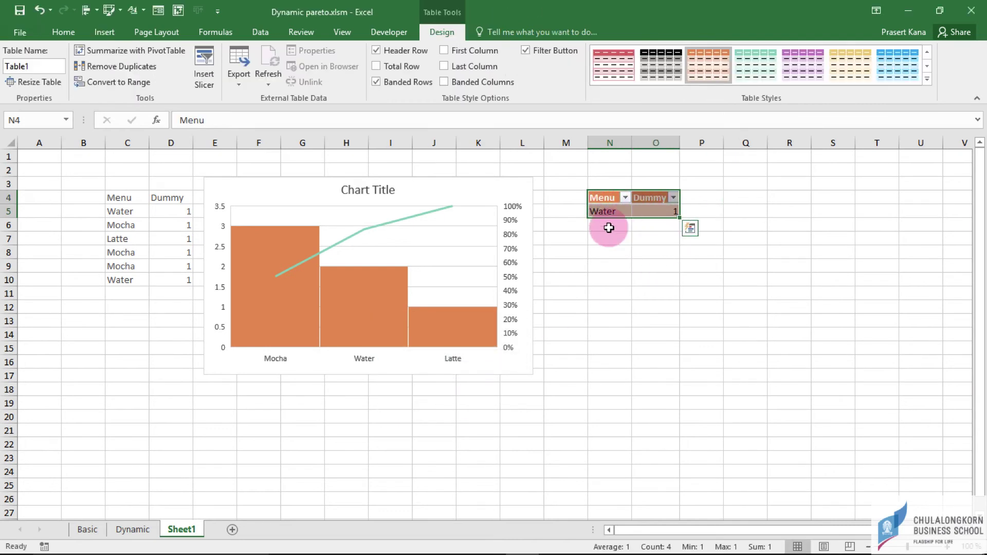
click(608, 228)
- Add Mocha and Latte rows to Table1, letting Dummy auto-fill with 1
text(Mocha)
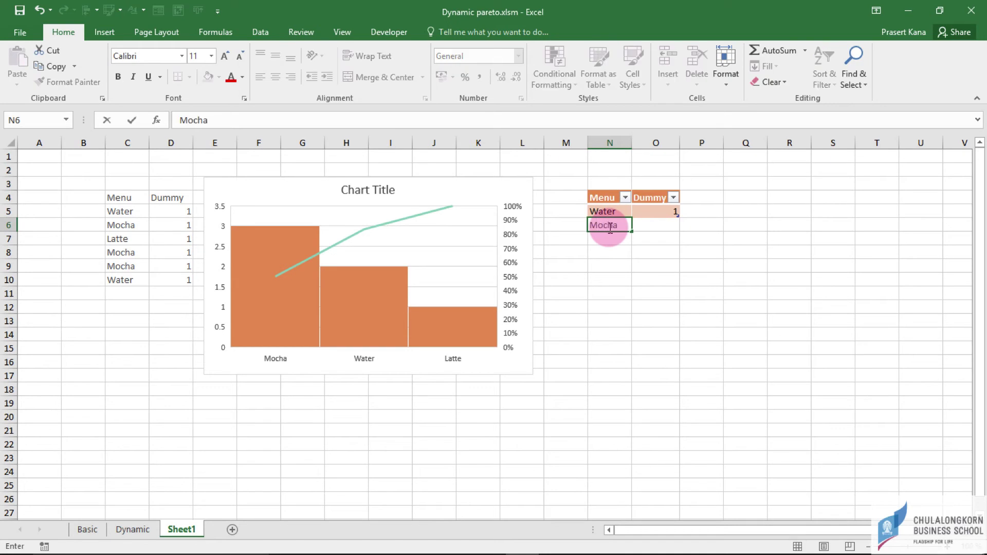
key(Return)
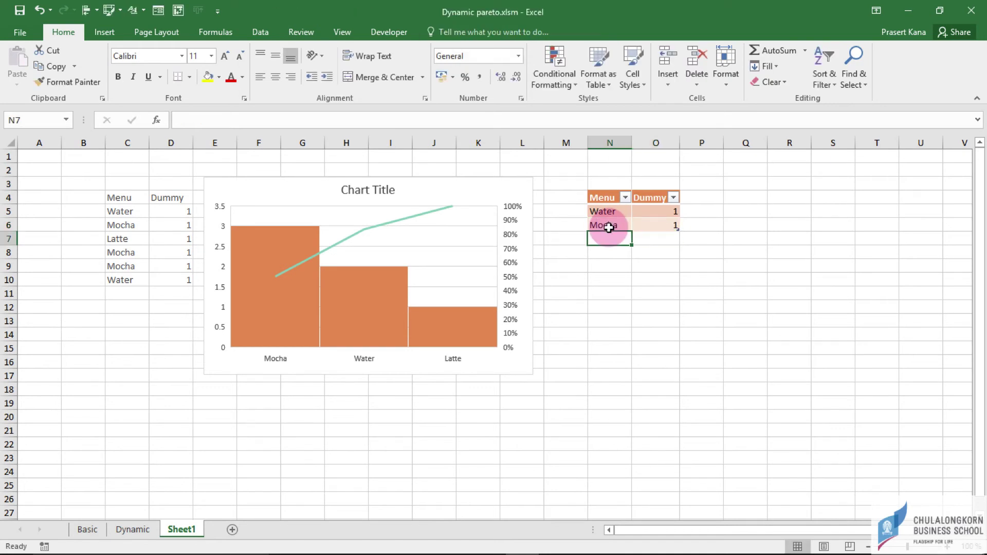
text(Latte)
key(Return)
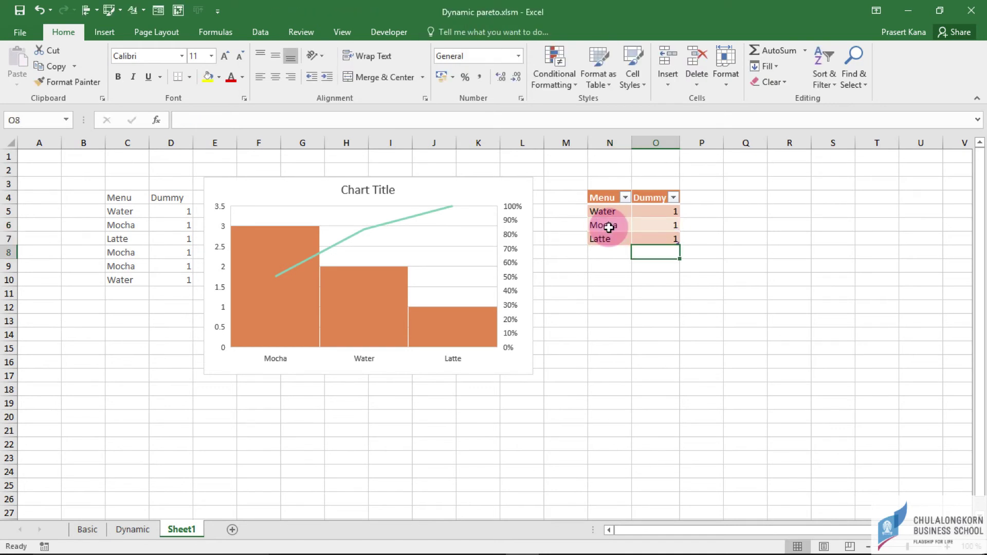
key(Escape)
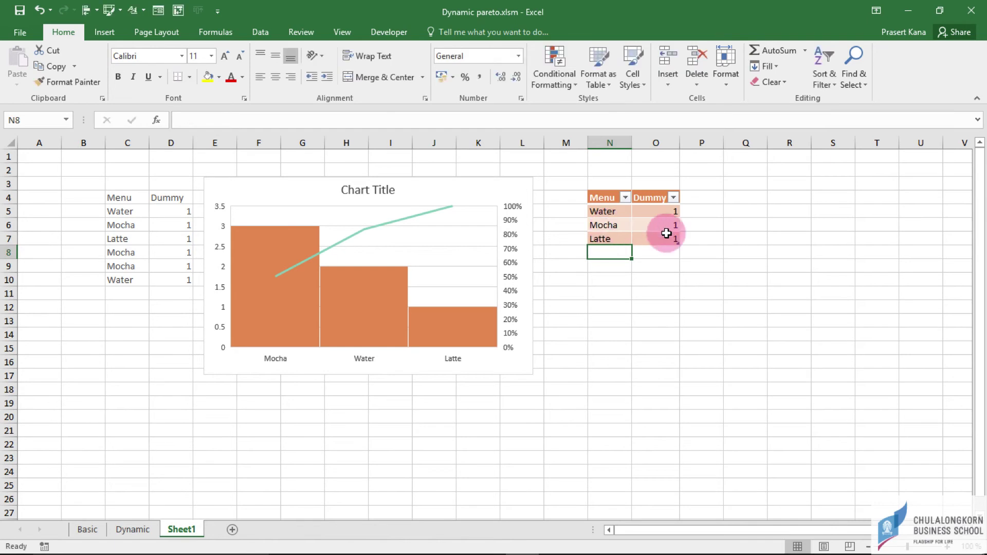
click(607, 212)
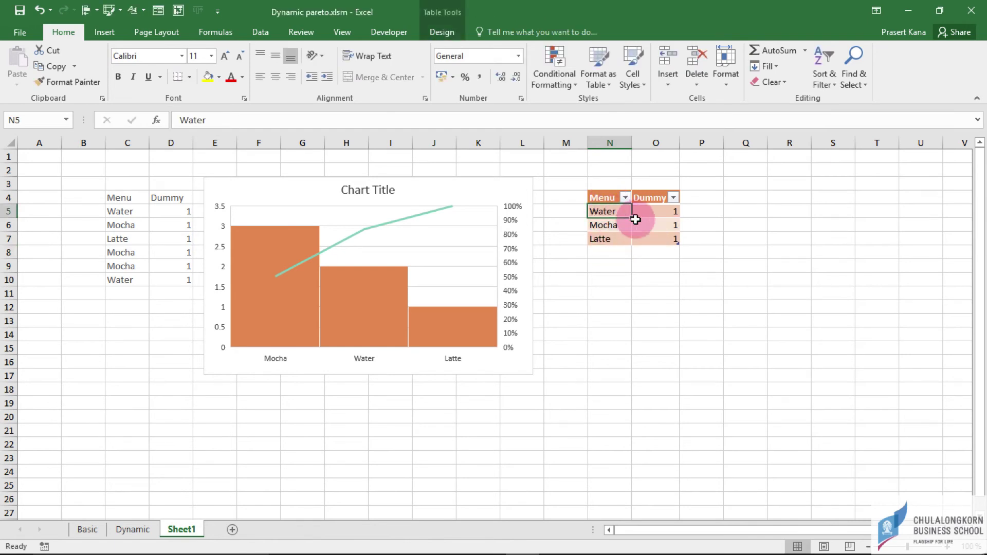
- Insert a Histogram > Pareto chart from Table1's data
shift+click(653, 241)
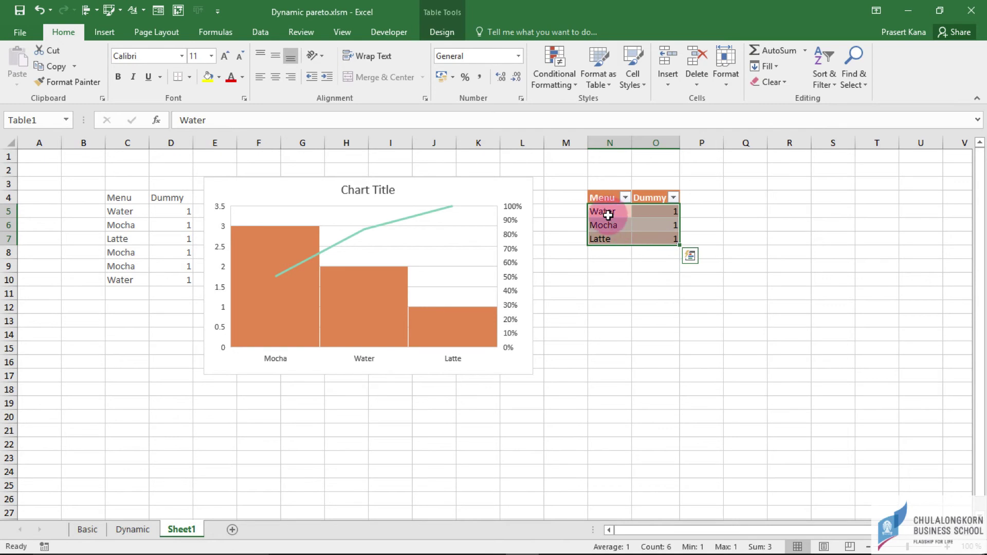
click(690, 257)
click(626, 288)
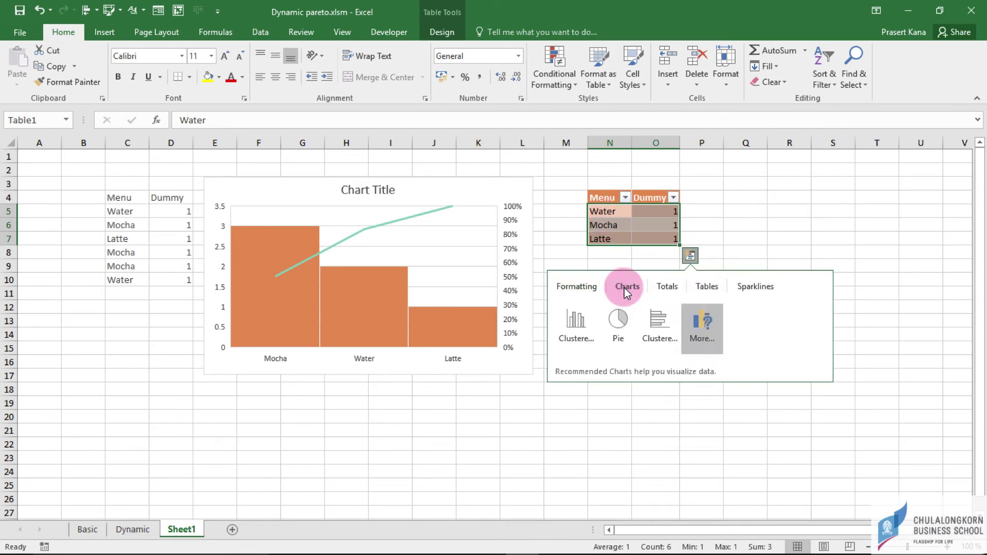
click(702, 325)
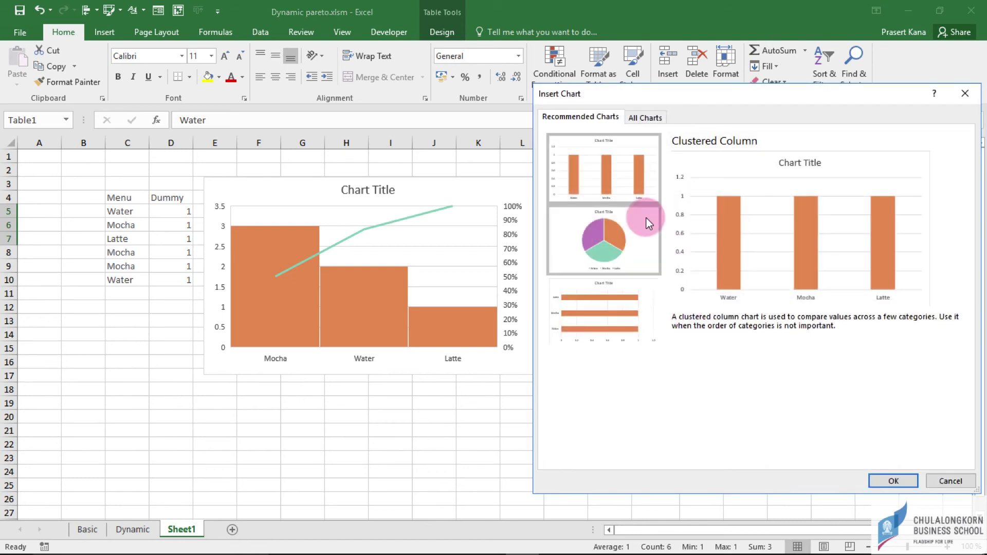
click(649, 118)
click(608, 331)
click(594, 353)
click(700, 152)
click(891, 480)
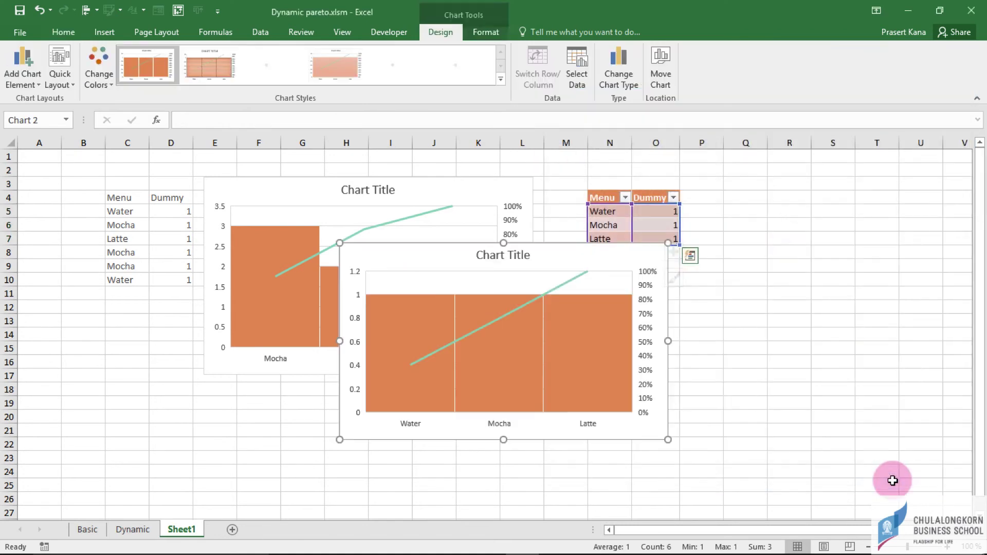
- Narrow the new Pareto chart and position it right beside the table
mouse_move(471, 239)
mouse_down()
mouse_move(779, 221)
mouse_move(809, 180)
mouse_up()
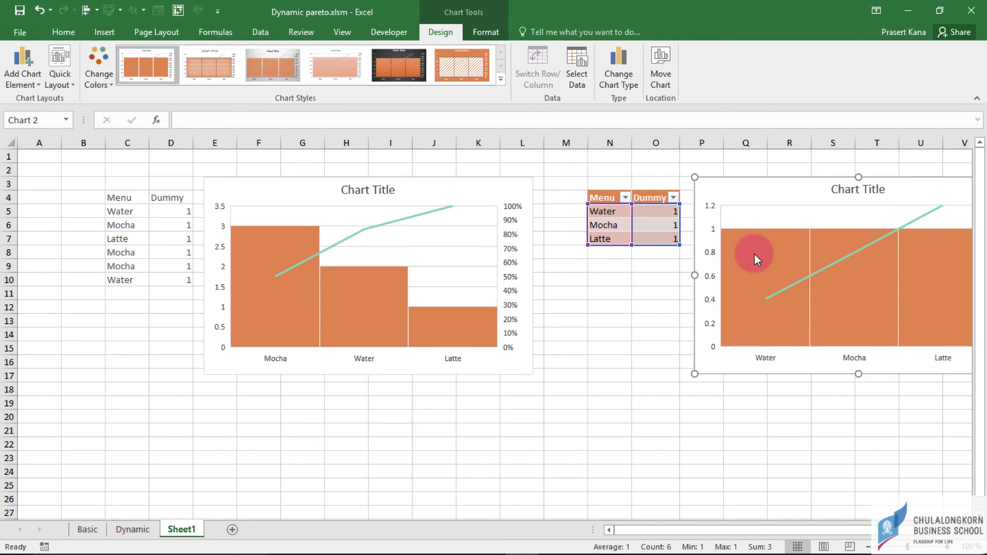
drag(690, 272, 761, 273)
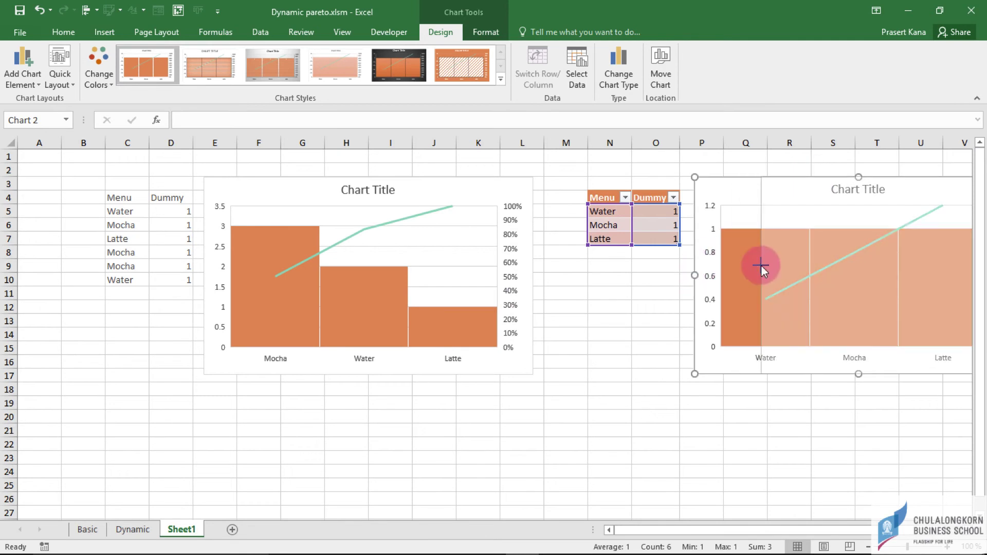
drag(820, 192, 747, 195)
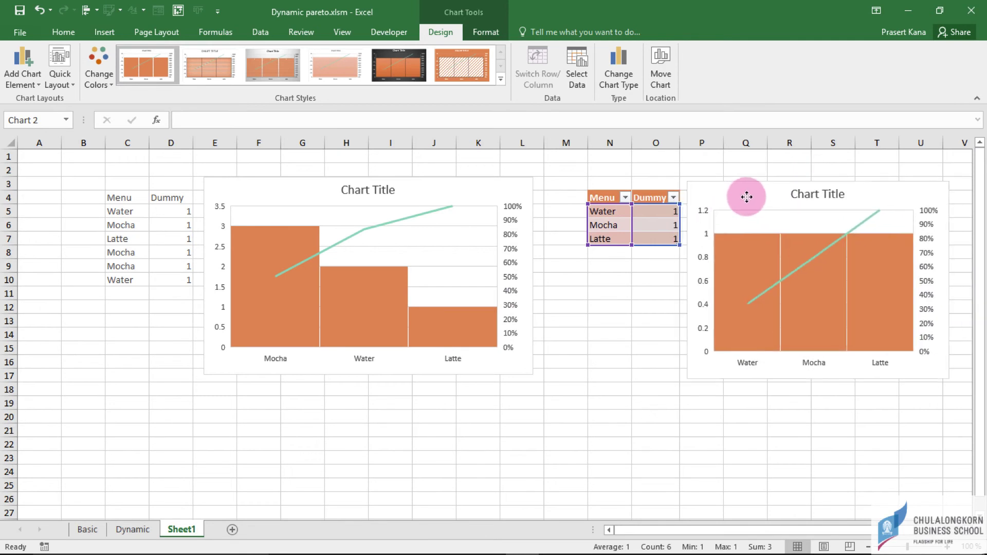
- Add two Mocha rows in N8 and N9 to the small table, each with Dummy 1
click(609, 253)
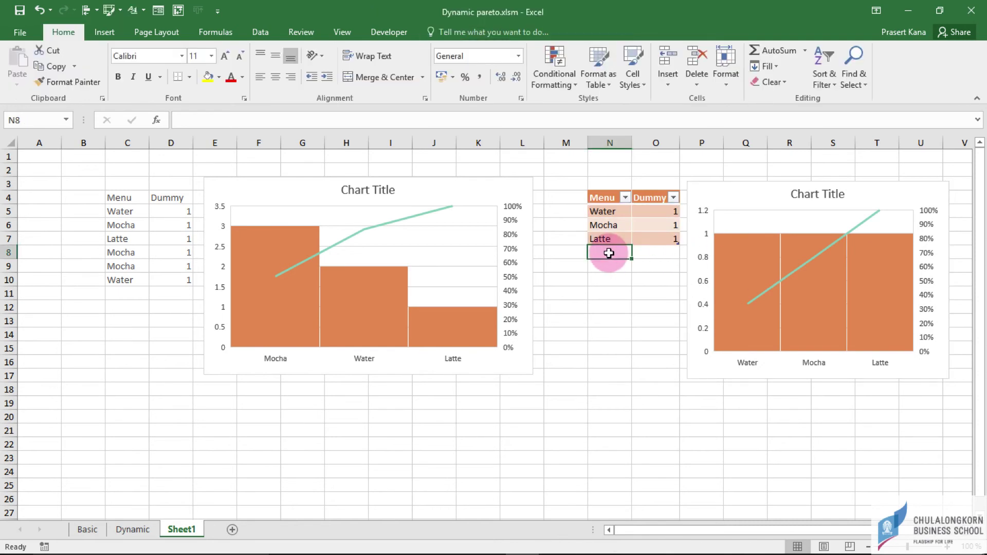
text(Mocha)
key(Tab)
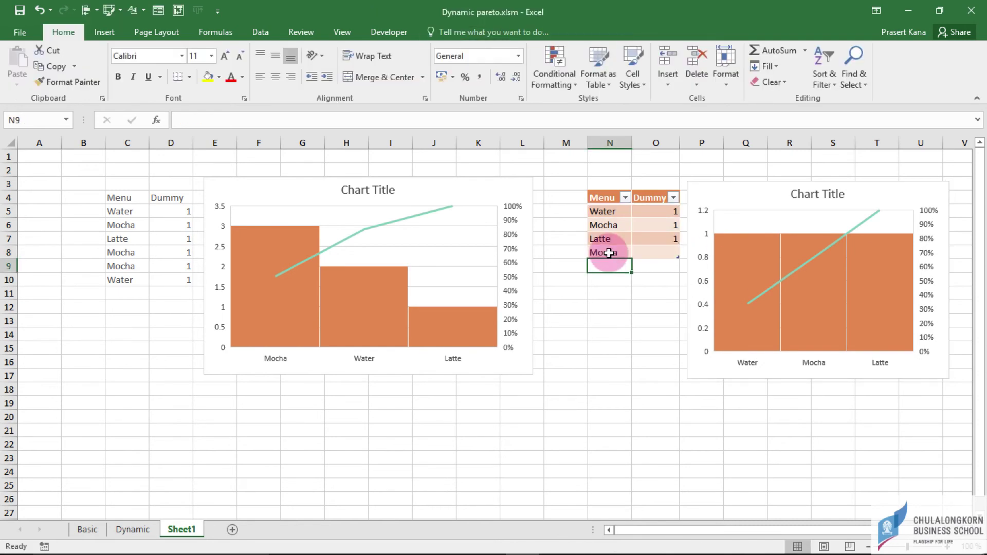
text(1)
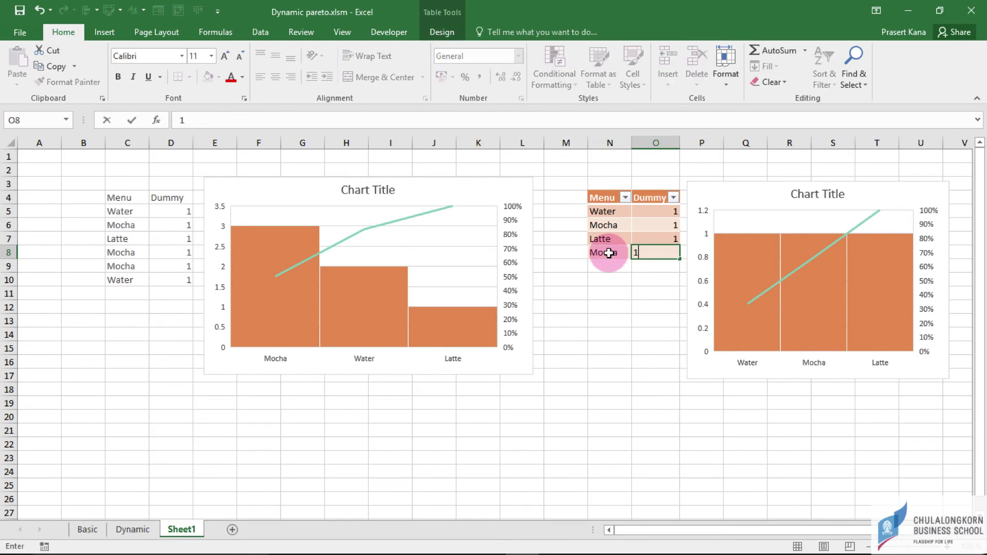
key(Return)
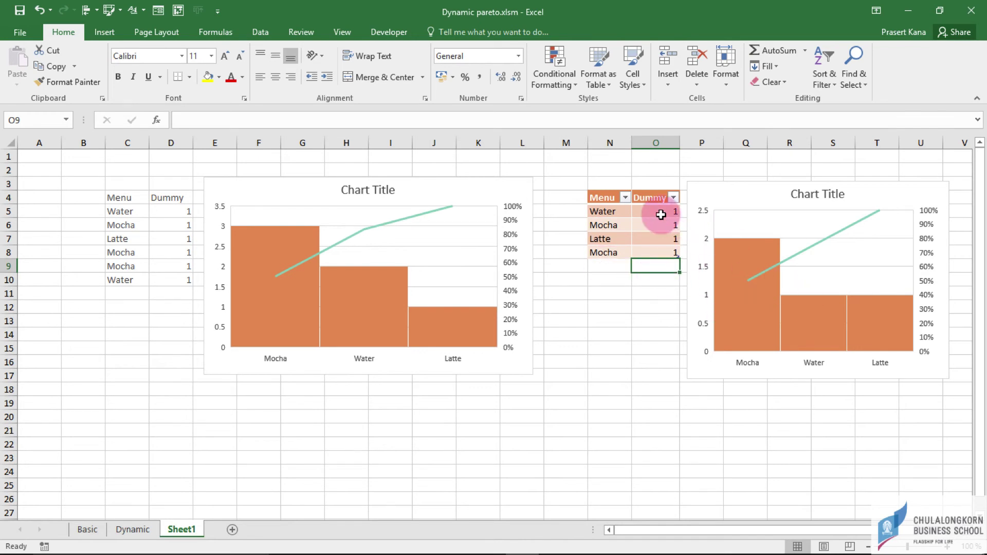
click(605, 265)
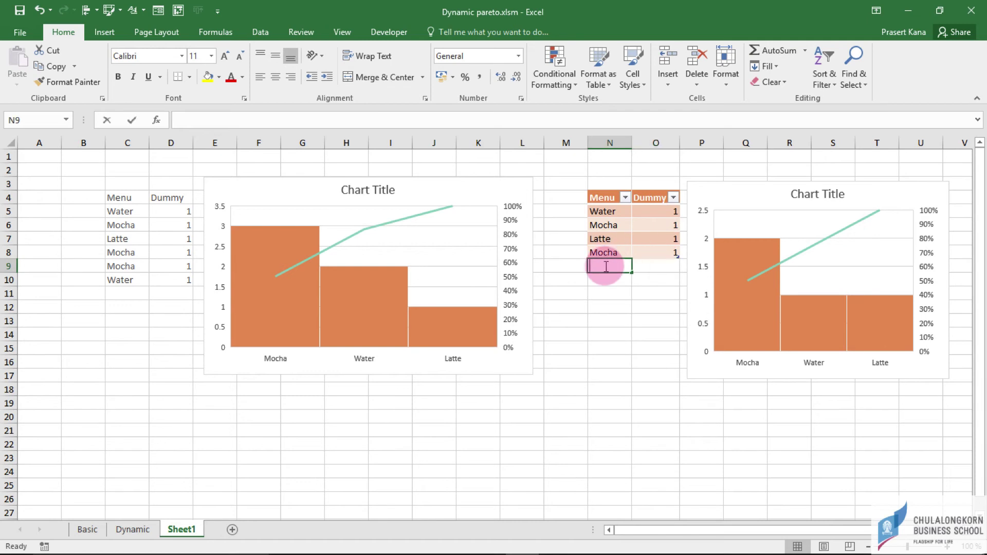
text(Mocha)
key(Tab)
text(1)
key(Return)
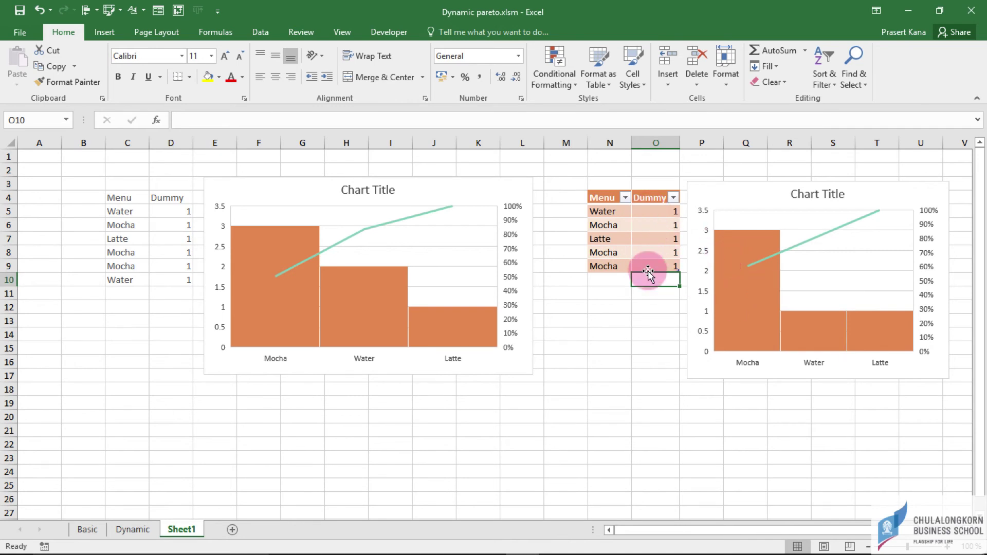
click(651, 213)
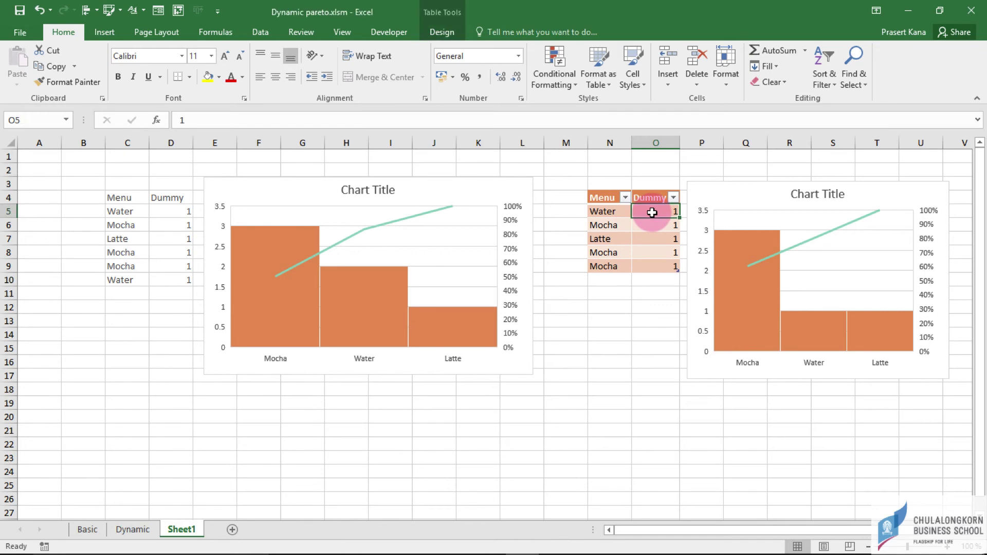
- Clear the Dummy values in O5:O9 and replace them with a =1 calculated column
key(shift+Down)
key(shift+Down)
key(shift+Down)
key(shift+Down)
key(Delete)
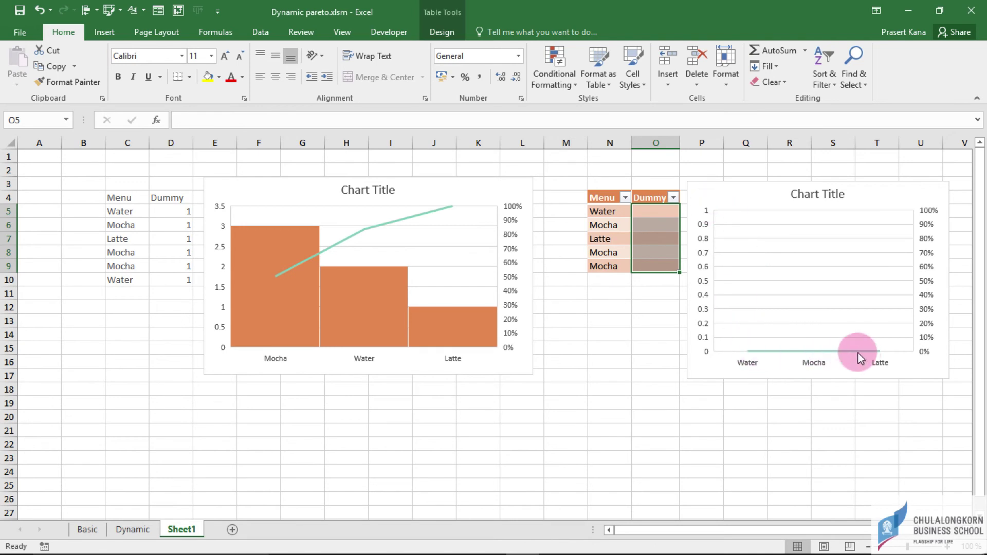
click(647, 214)
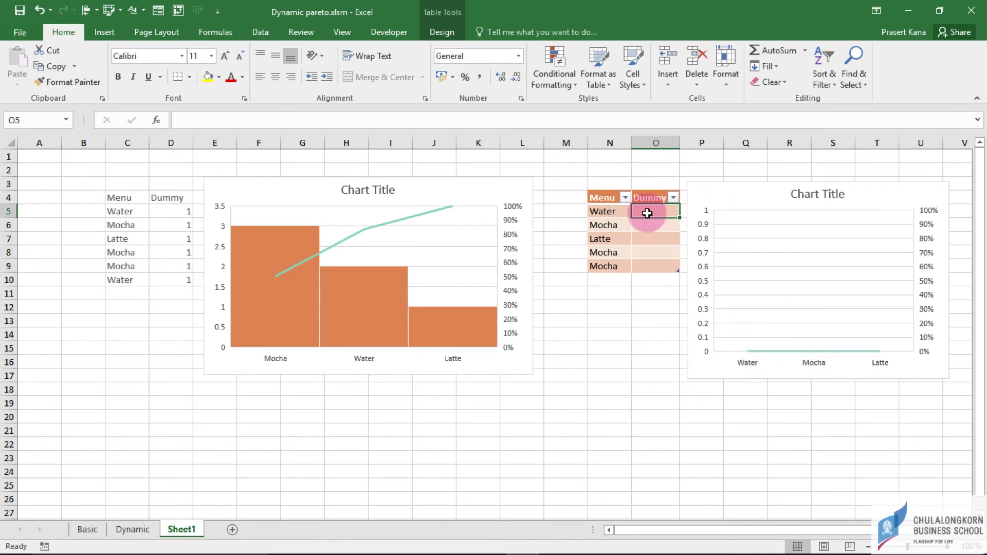
text(=1)
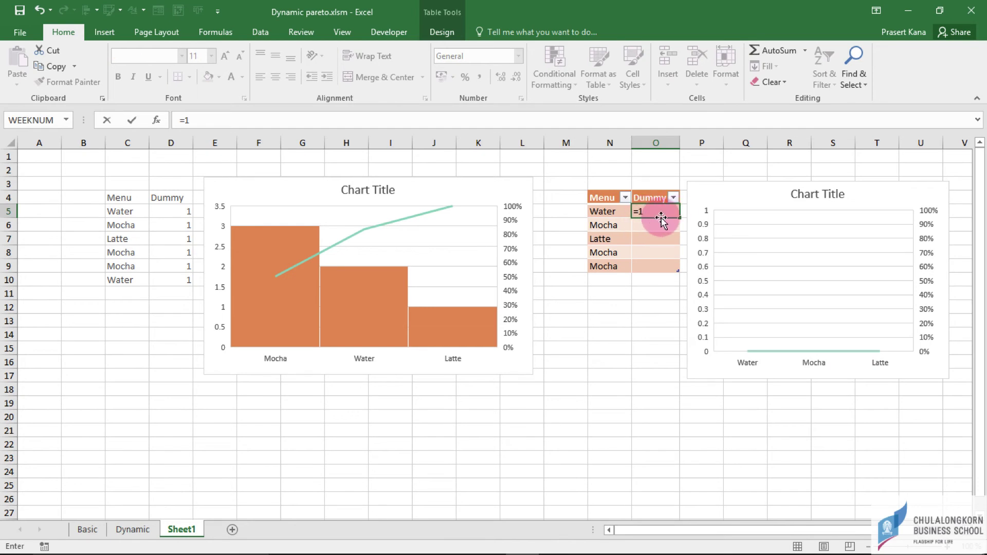
key(ctrl+Return)
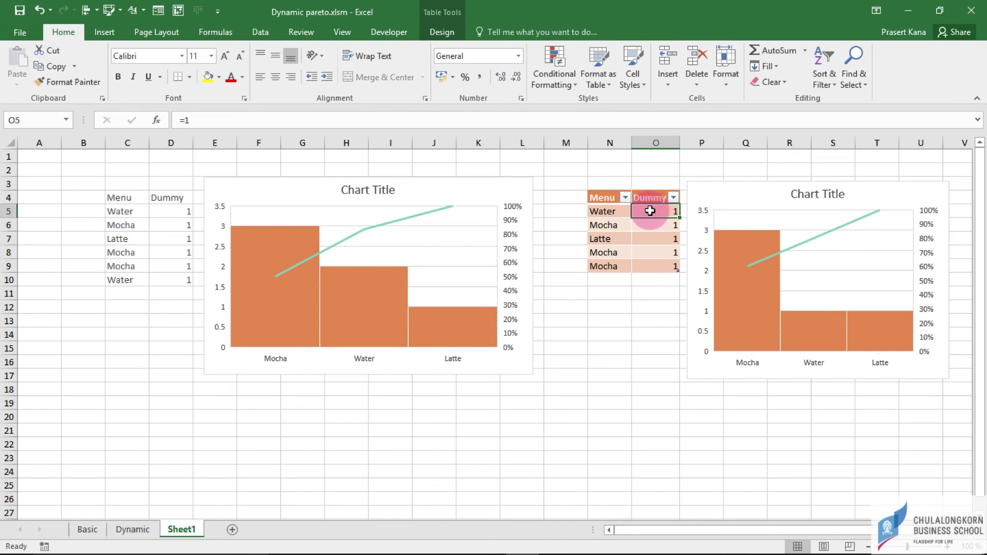
double_click(664, 217)
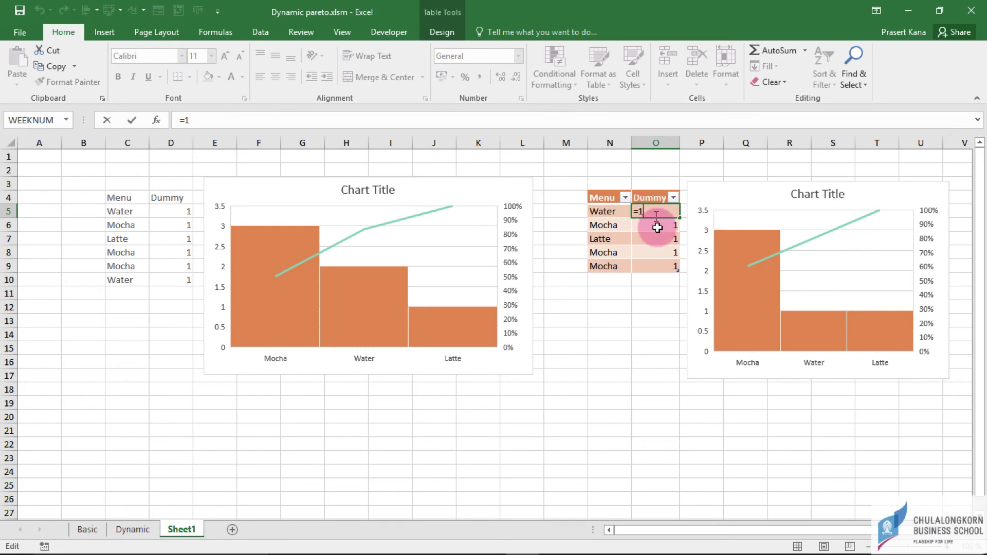
key(Return)
key(Return)
key(Return)
key(Return)
key(Return)
key(Left)
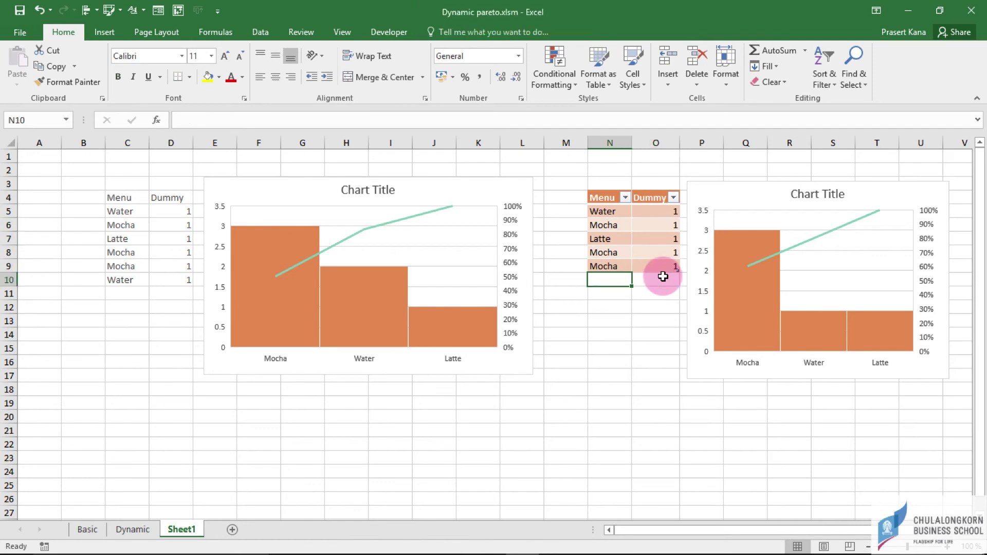
- Enter Water in N10 via AutoComplete so Dummy auto-fills with 1
text(Water)
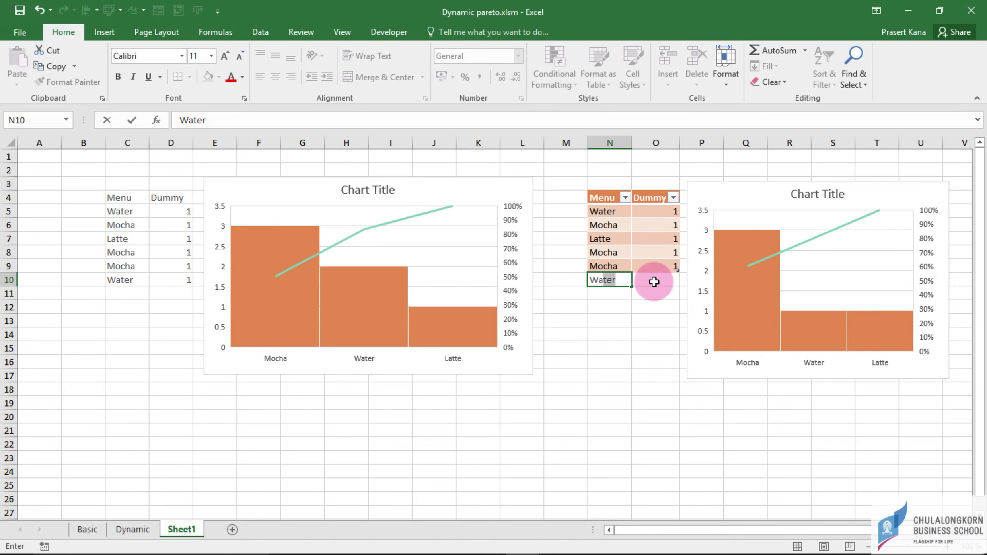
key(Return)
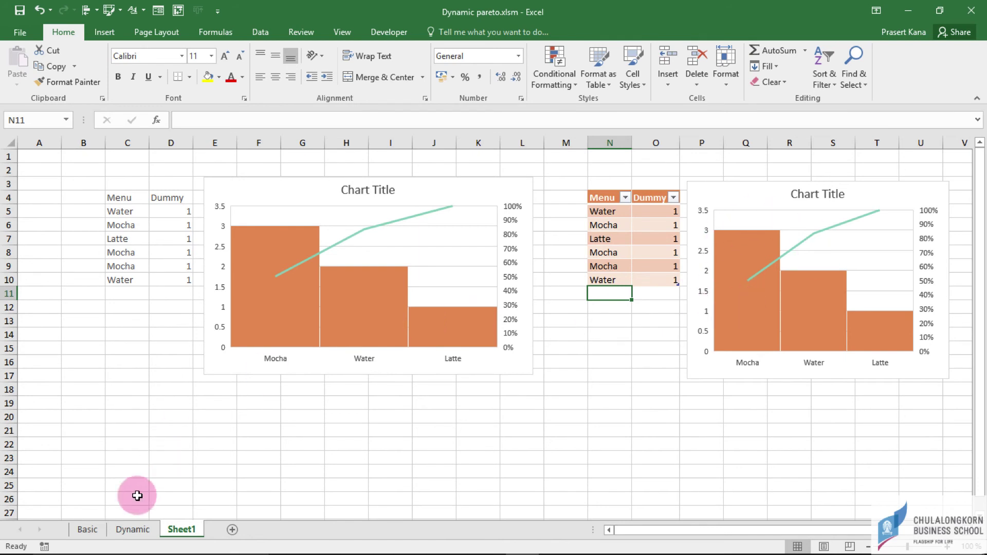
- On the Dynamic sheet, delete table rows 13 to 21 and check the Pareto chart
click(132, 529)
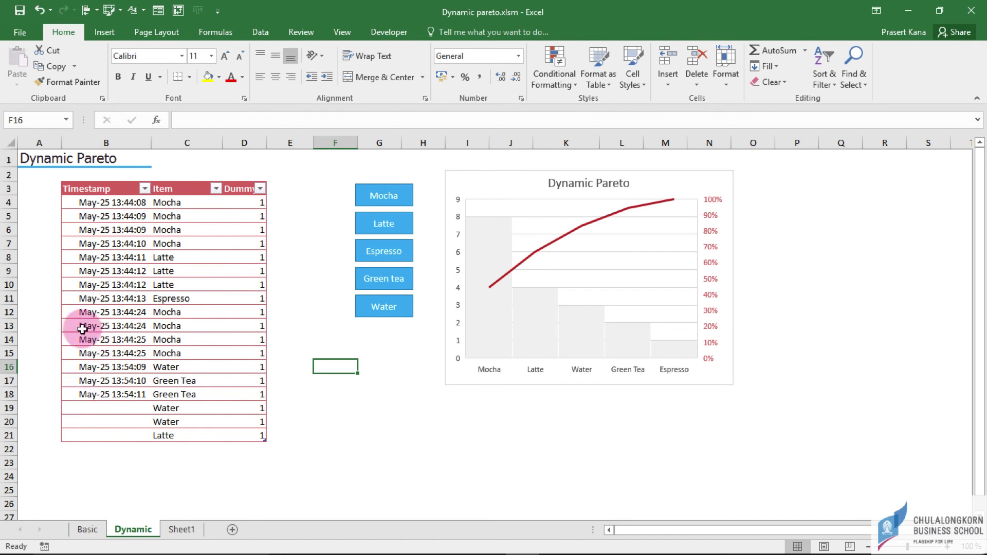
drag(80, 329, 262, 436)
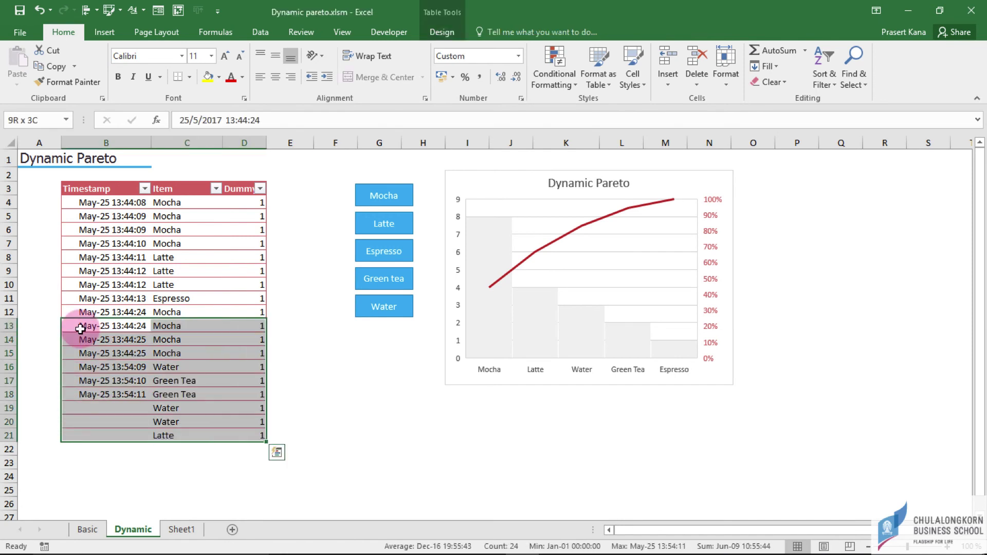
key(ctrl+minus)
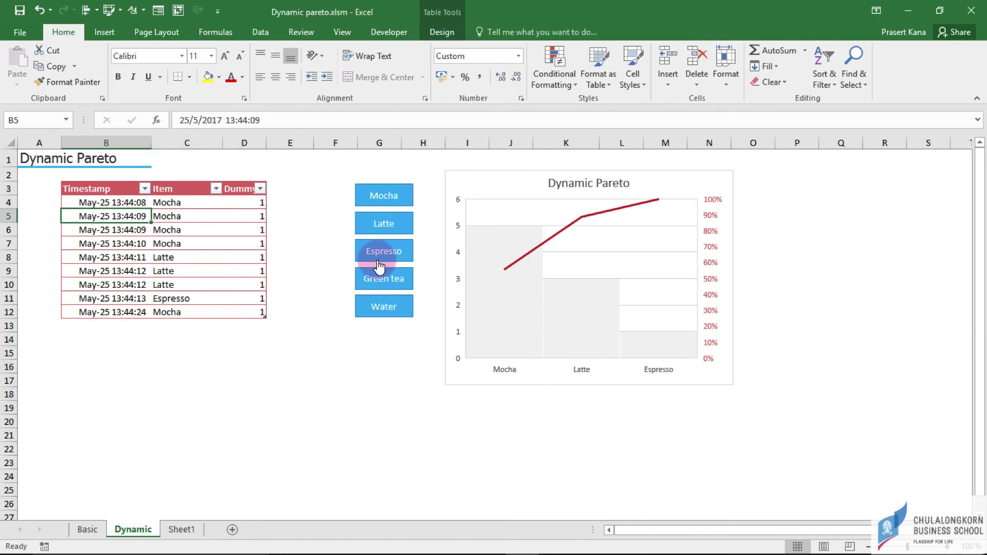
click(484, 187)
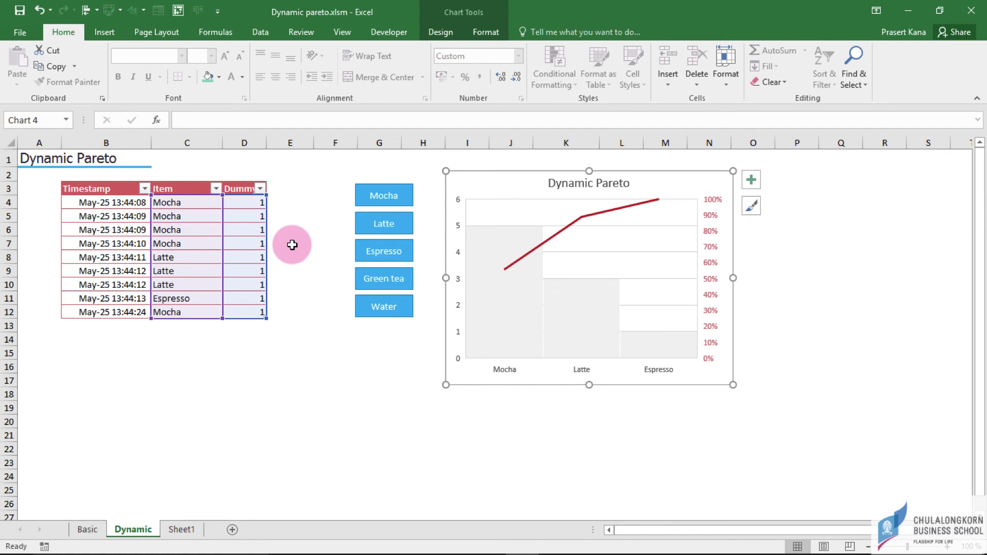
click(298, 216)
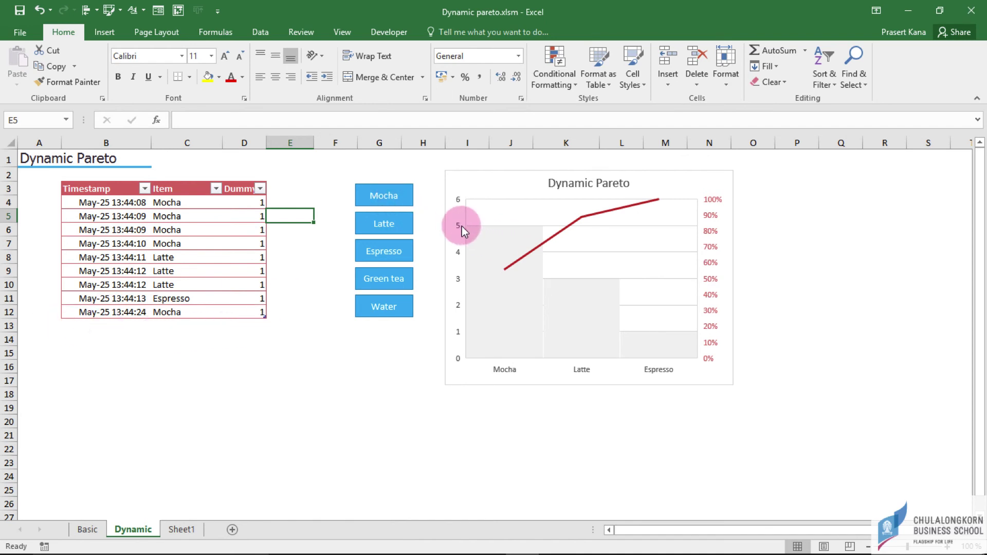
- Log a Mocha order, check its timestamp in B13, then log seven Espresso orders
click(389, 203)
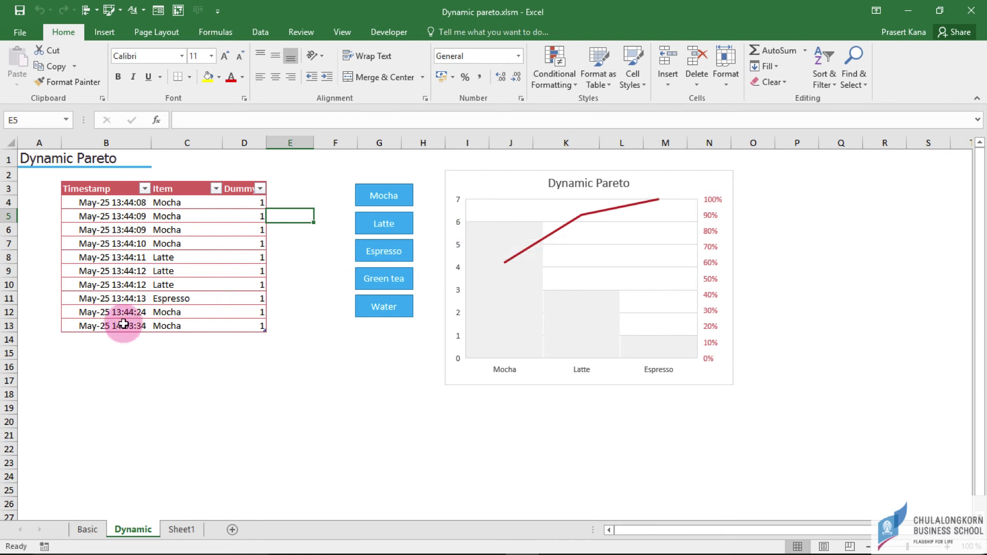
click(107, 326)
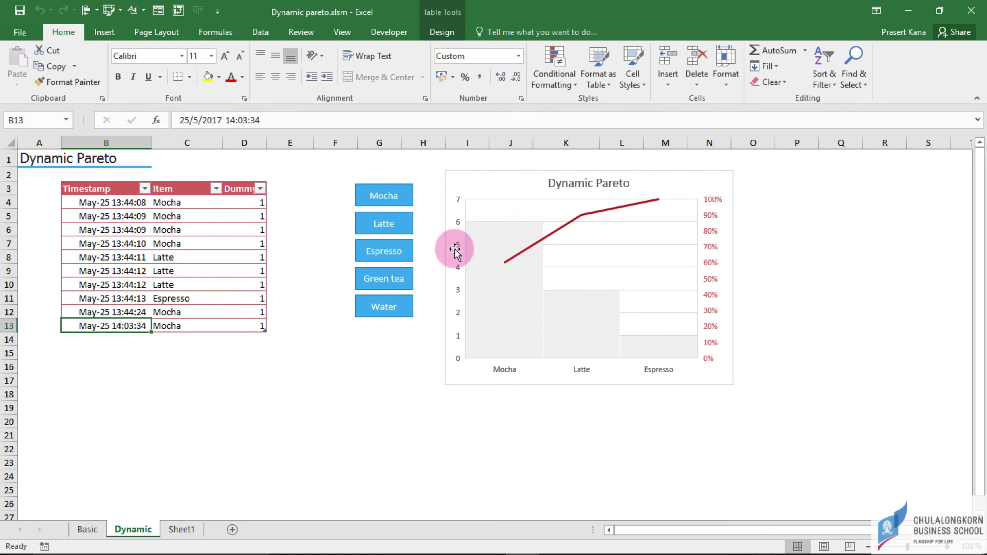
click(389, 264)
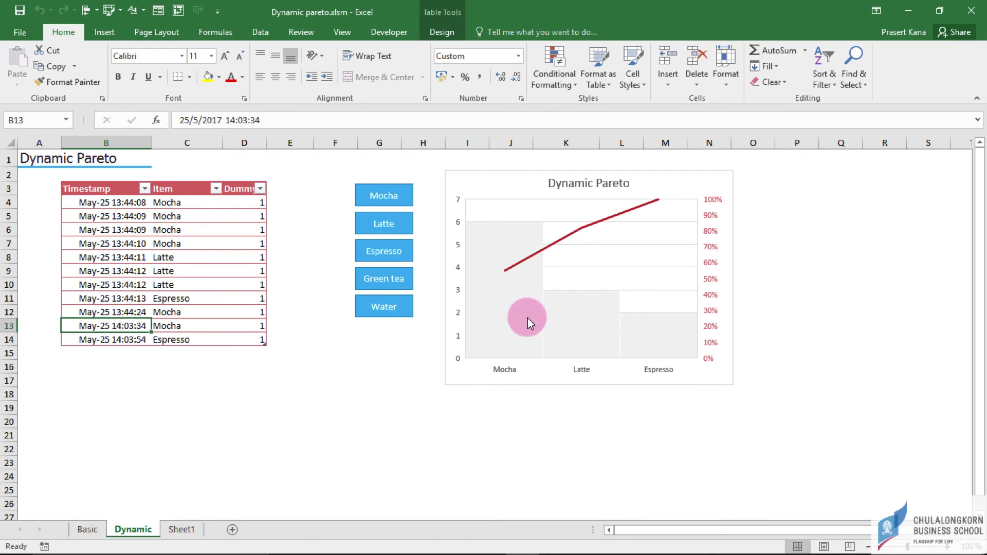
click(402, 254)
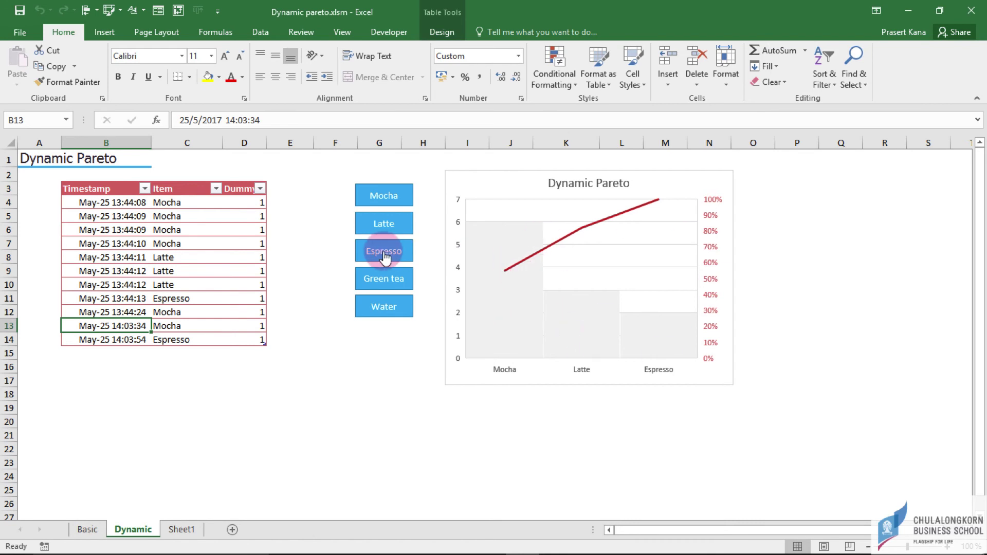
click(391, 254)
click(384, 254)
click(385, 255)
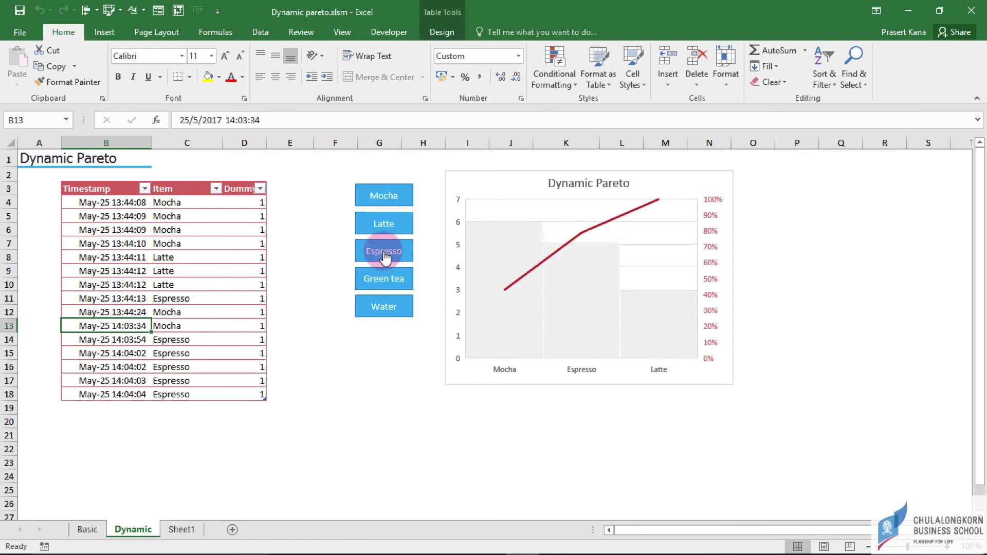
click(385, 254)
click(384, 254)
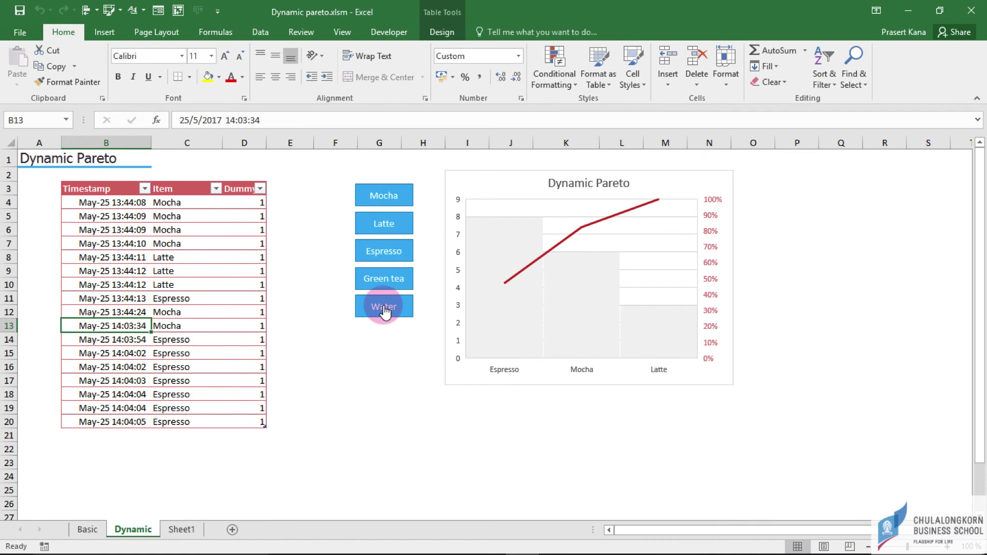
- Log one Water, five Green Tea, one Espresso and one Latte order
click(384, 307)
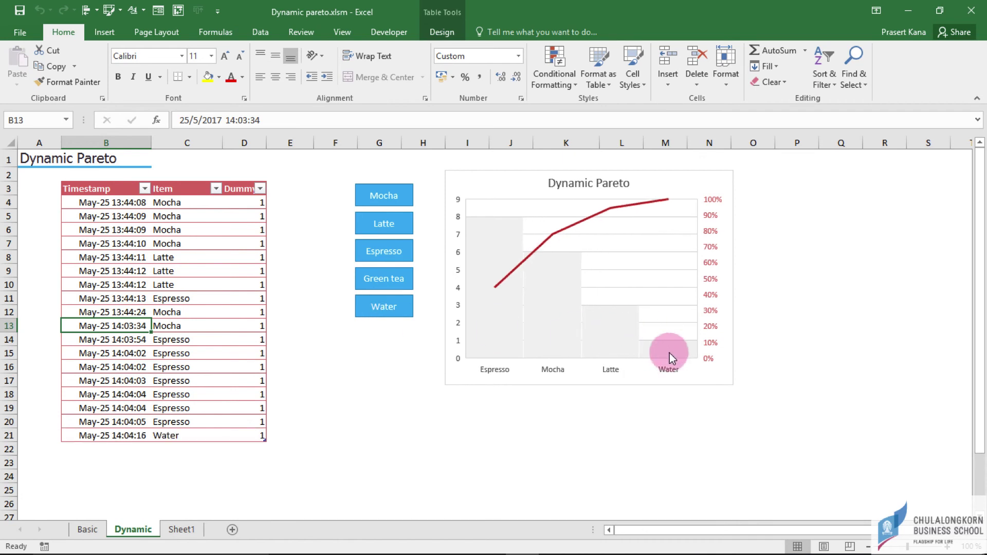
click(393, 282)
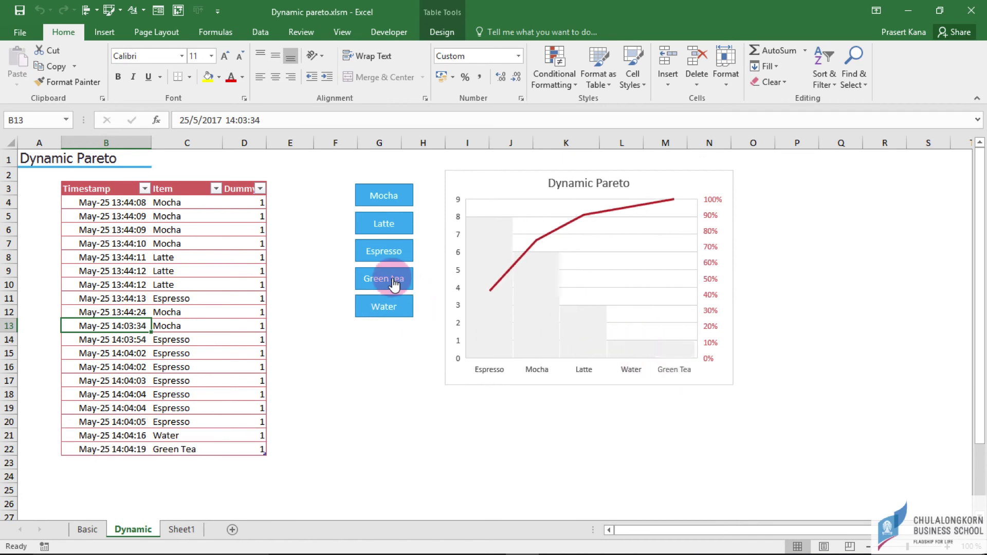
click(393, 282)
click(394, 282)
click(394, 282)
click(394, 282)
click(394, 283)
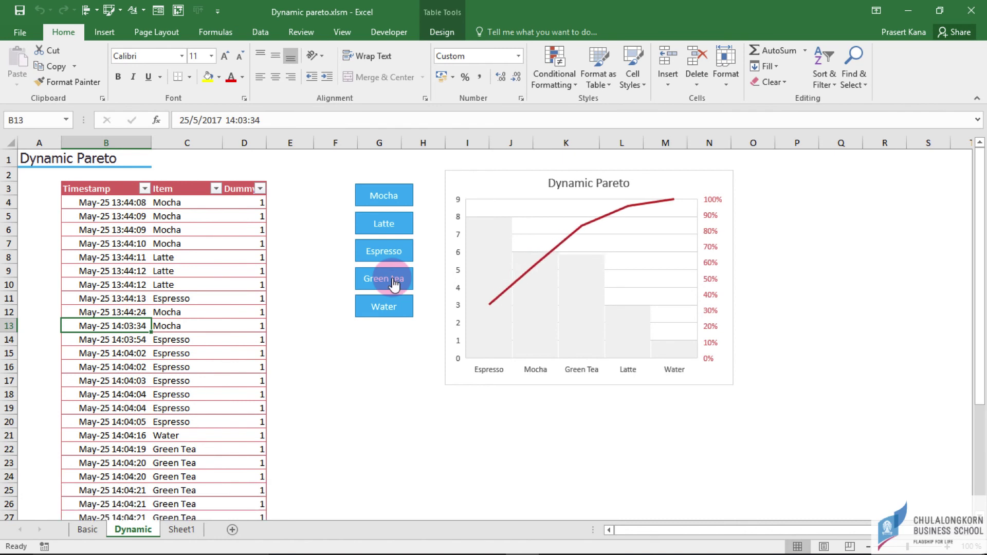
click(383, 249)
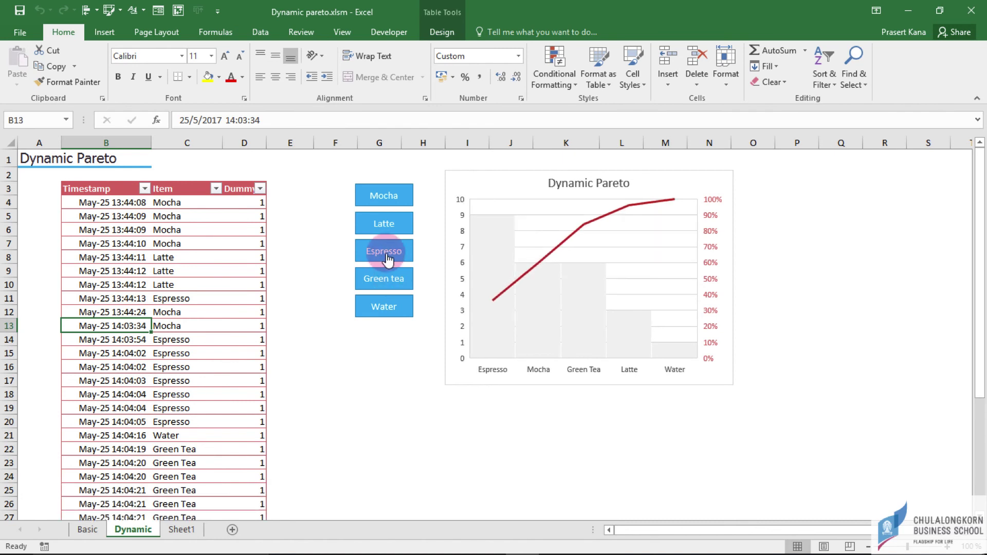
click(386, 237)
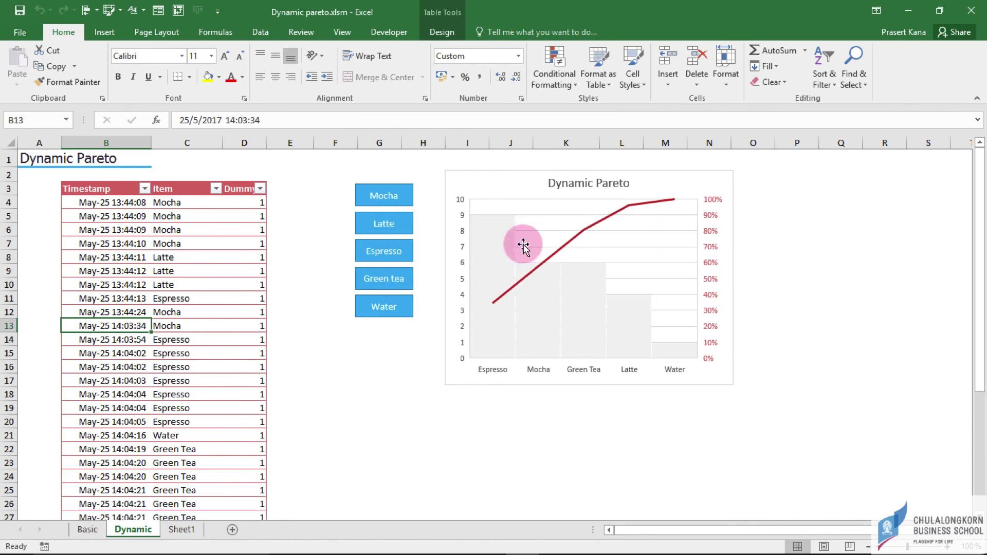
- Review the subs in the VBA editor, then assign the addWater macro to the Water shape
key(alt+F11)
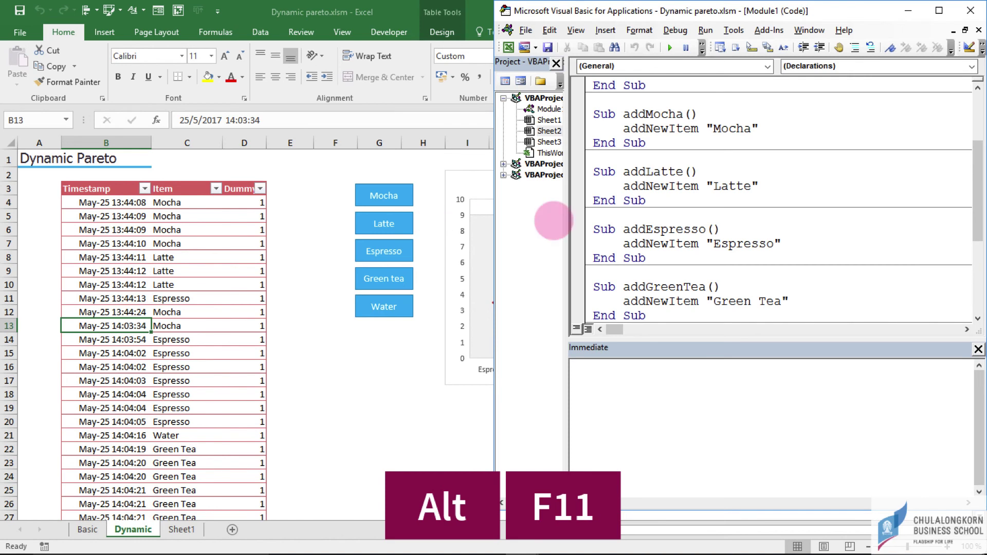
scroll(686, 183, up, 2)
scroll(687, 183, up, 1)
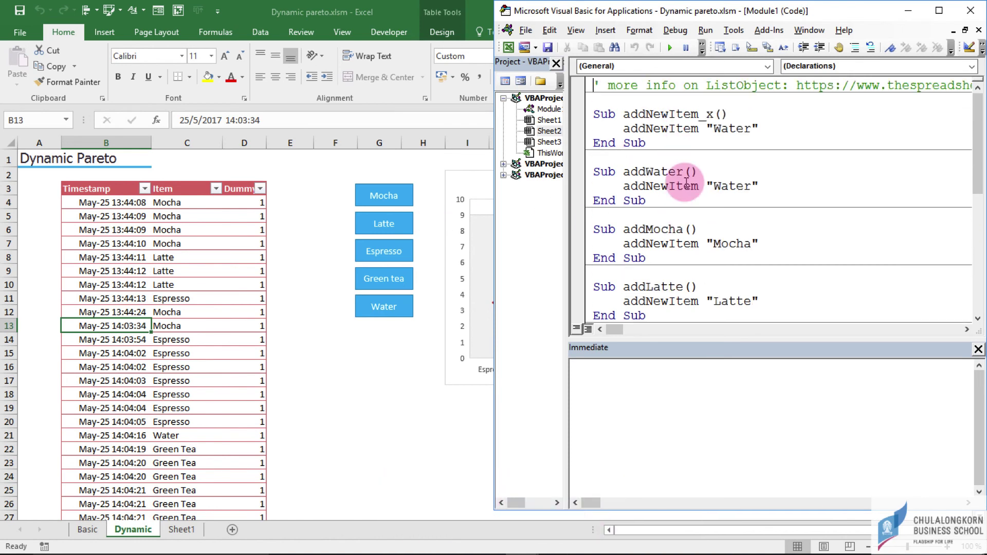
right_click(392, 307)
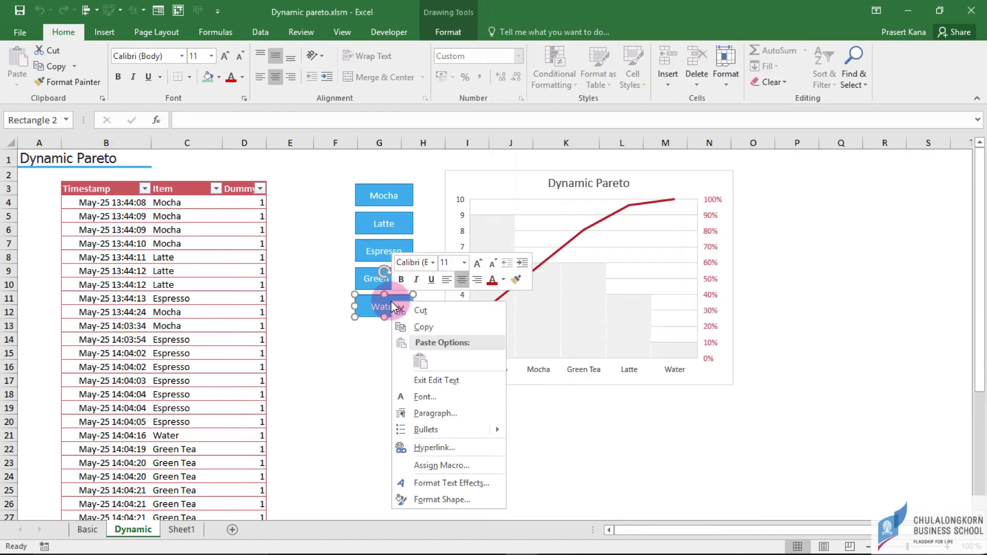
click(436, 466)
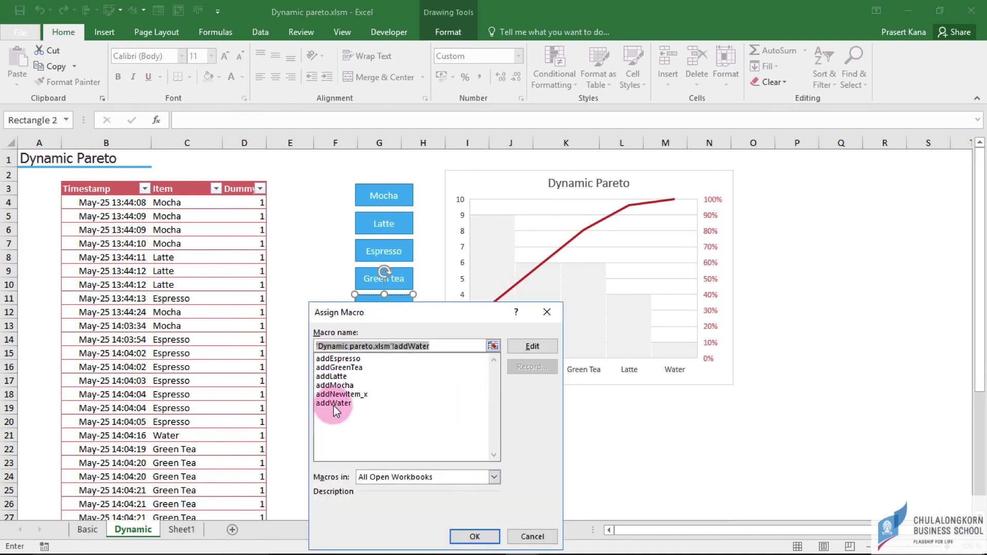
double_click(333, 402)
key(Escape)
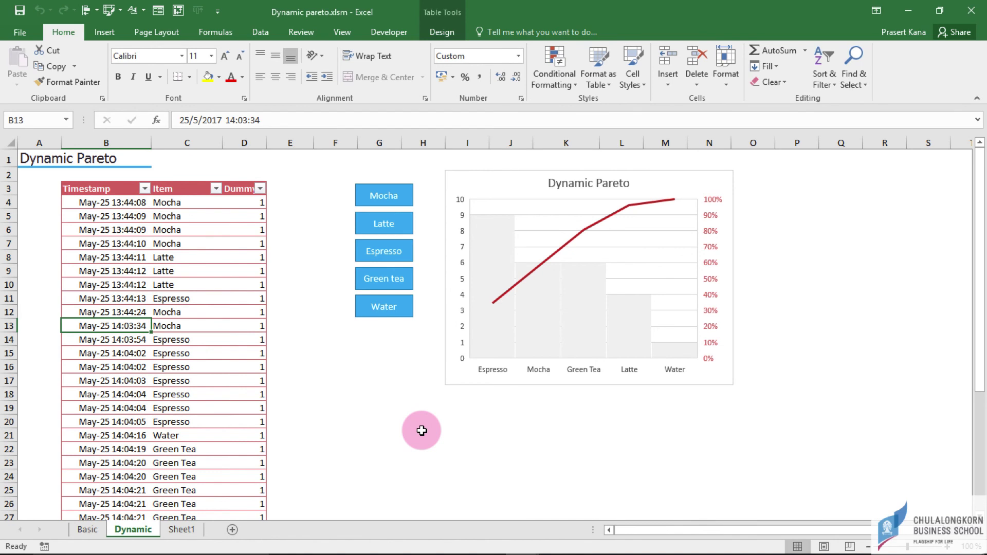
- Close the Immediate window, scroll through the code, and return to the spreadsheet
key(alt+F11)
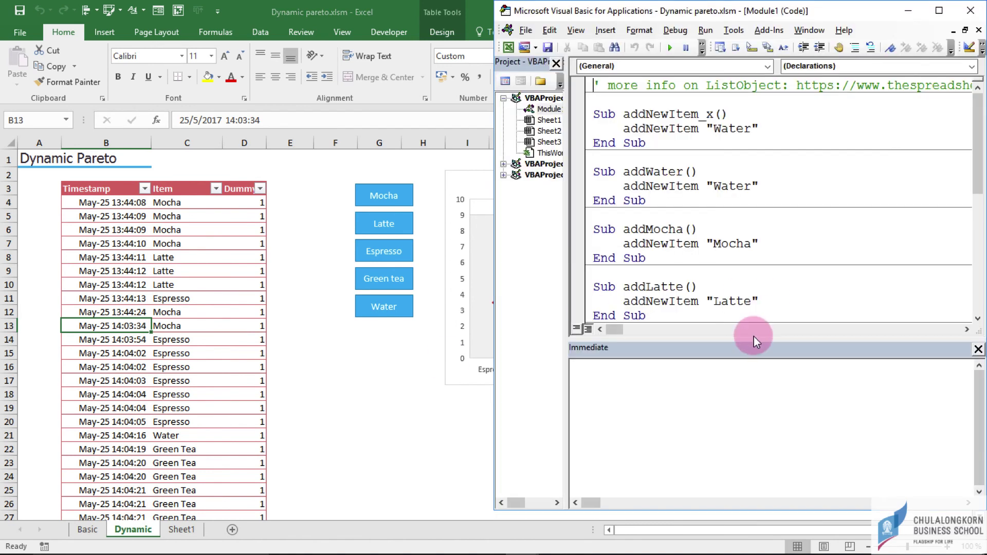
click(978, 349)
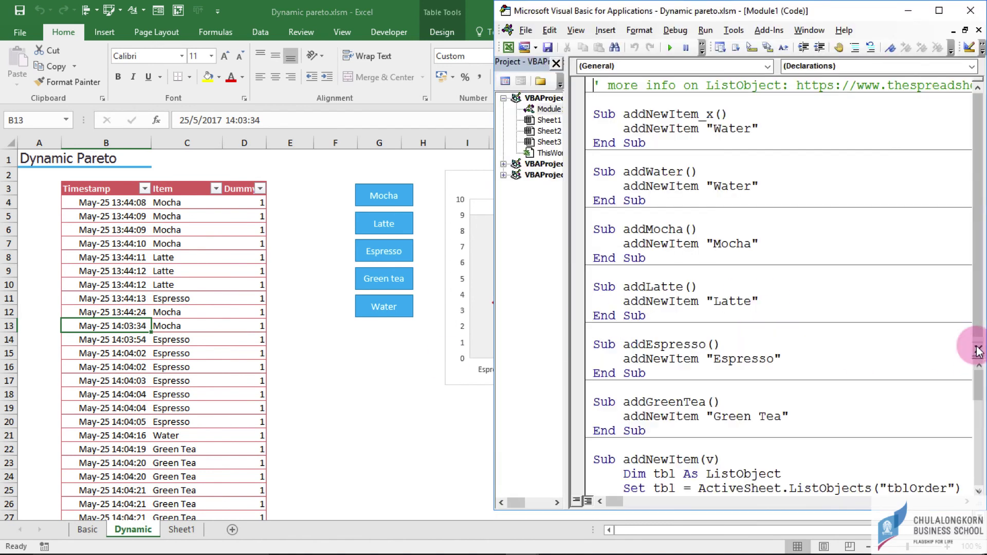
scroll(739, 264, down, 2)
scroll(739, 265, down, 1)
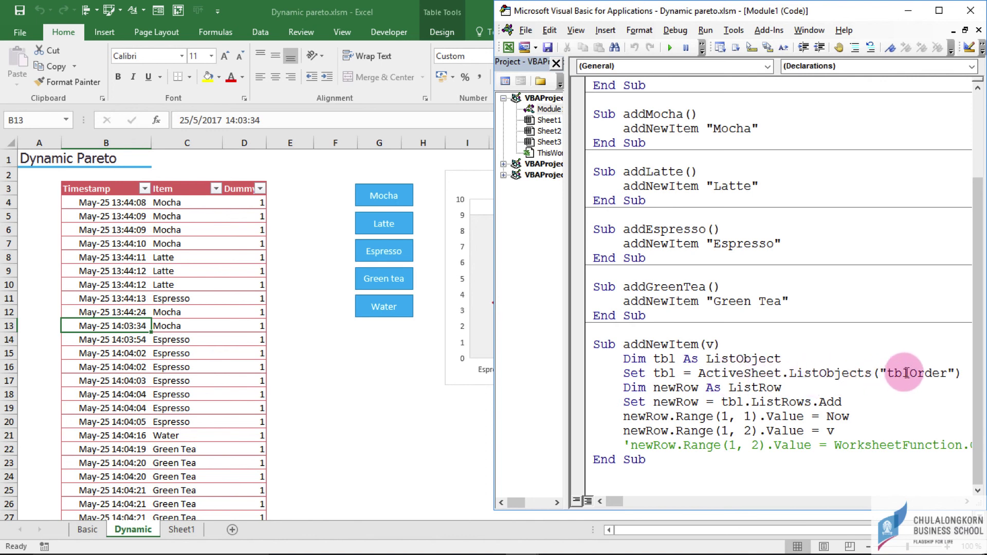
click(216, 271)
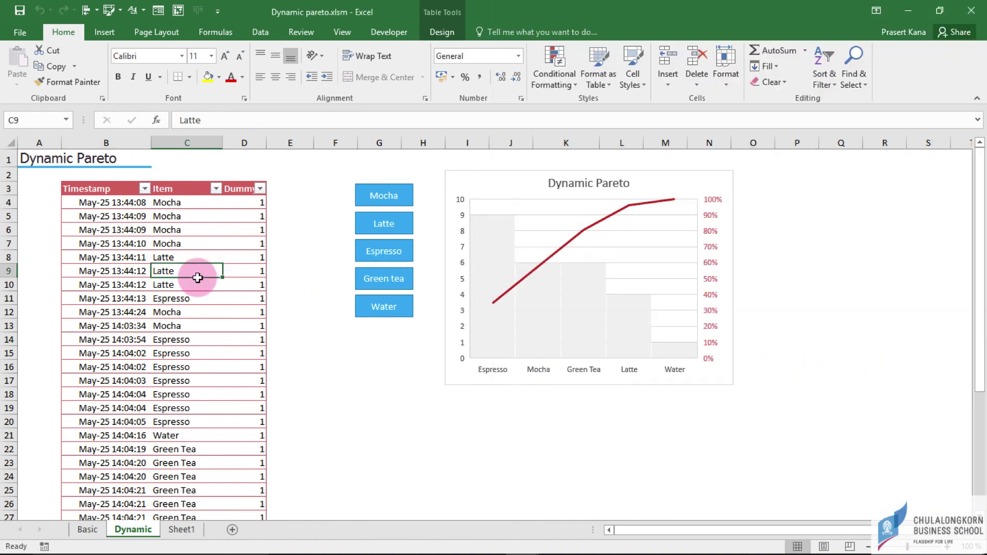
- Confirm under Table Design that the order table is named tblOrder, then compare with the macro code
click(103, 32)
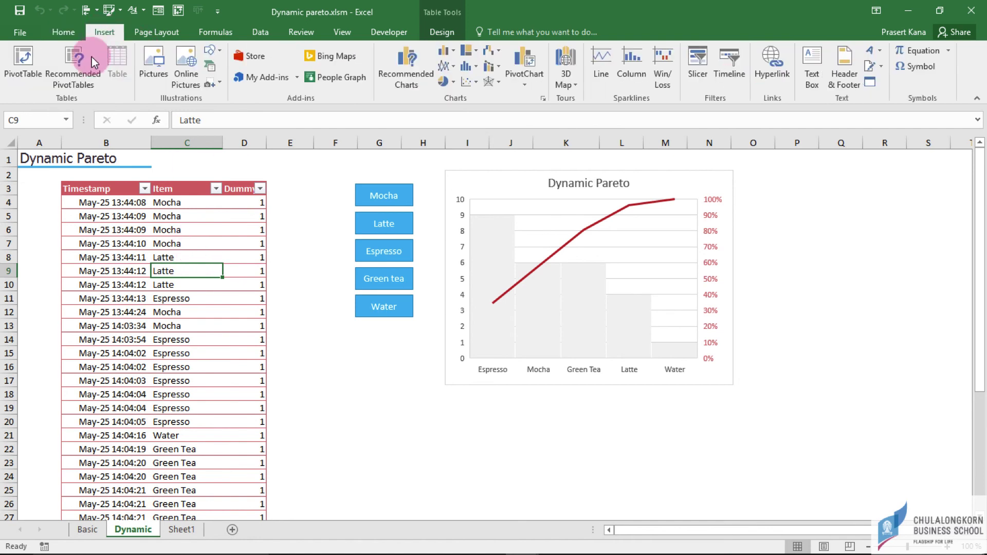
click(446, 30)
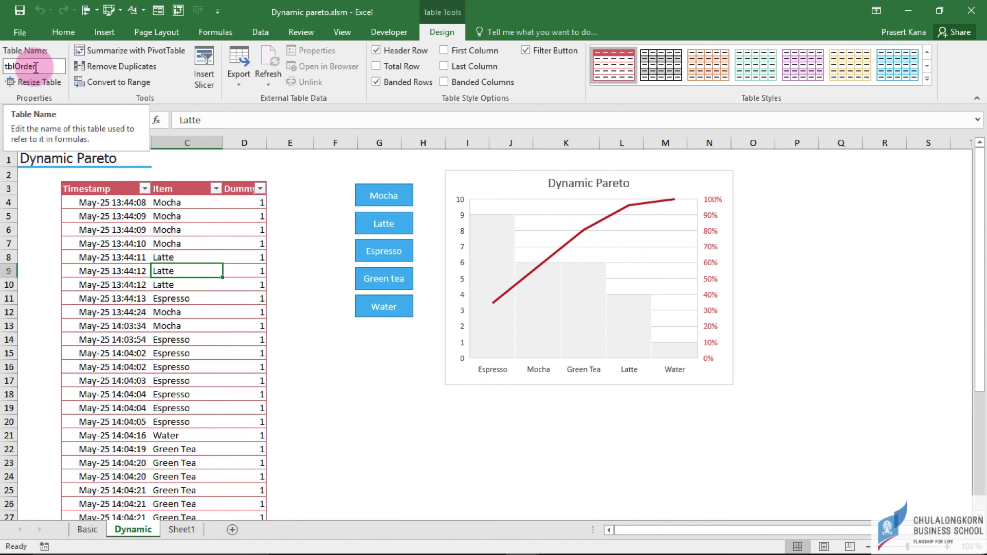
key(alt+F11)
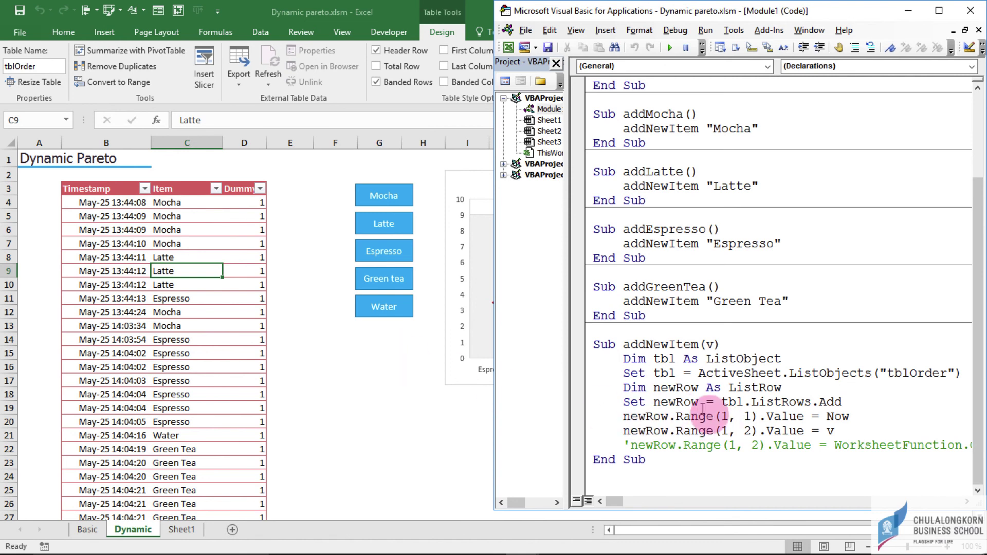
click(229, 441)
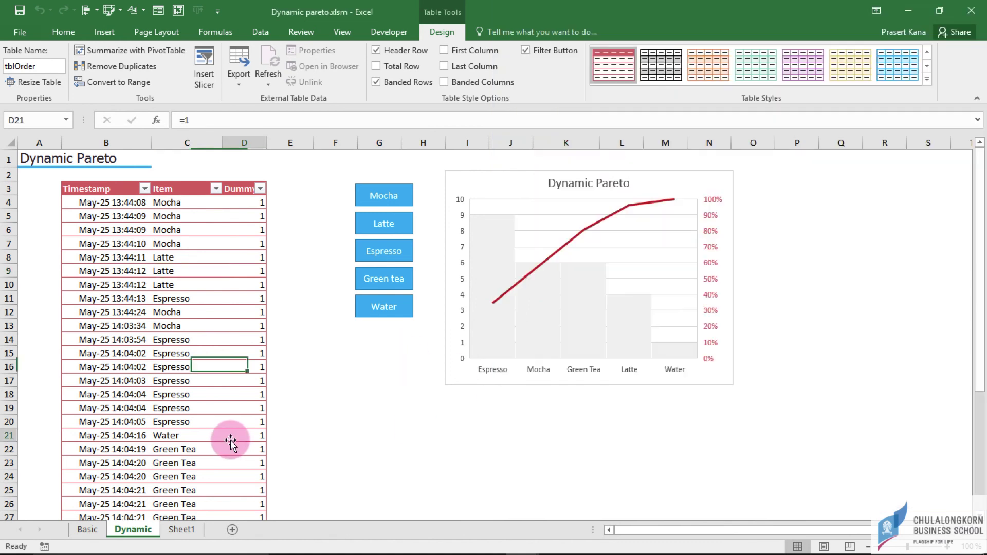
scroll(231, 441, down, 1)
scroll(231, 441, down, 3)
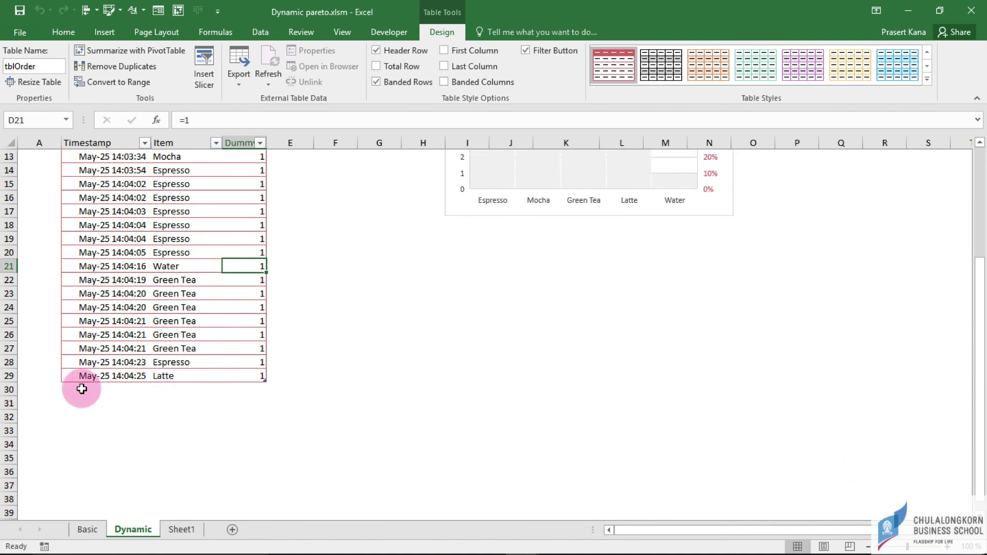
click(82, 390)
shift+click(248, 393)
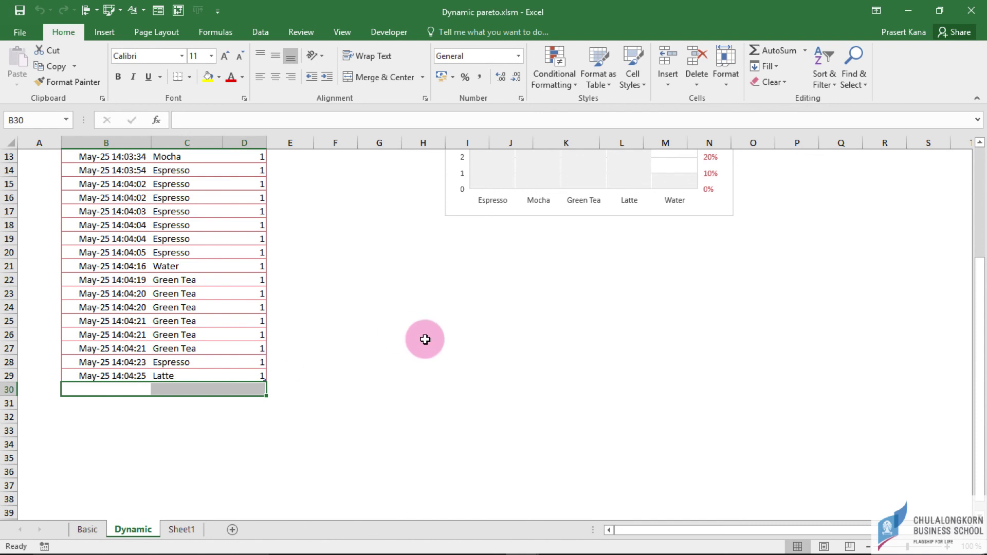
key(alt+F11)
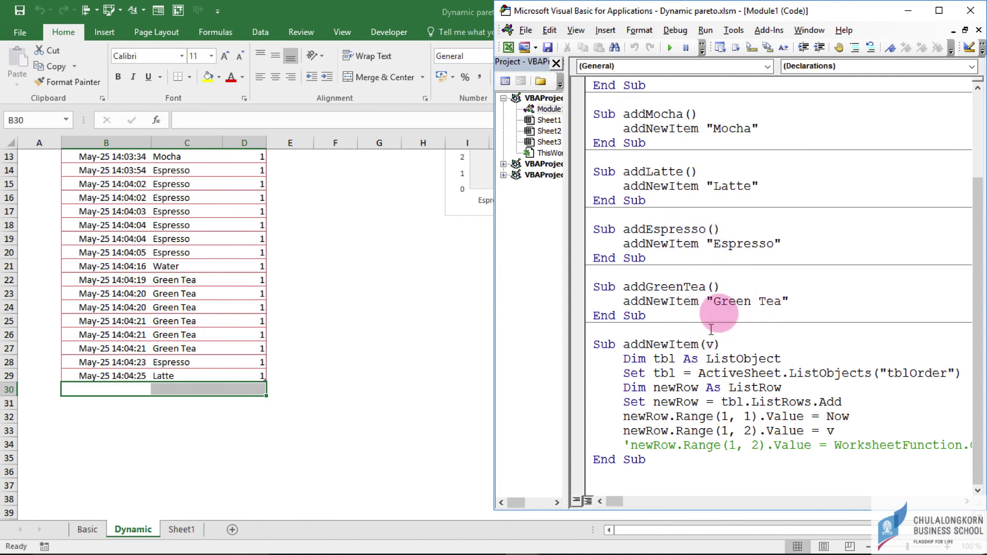
click(422, 253)
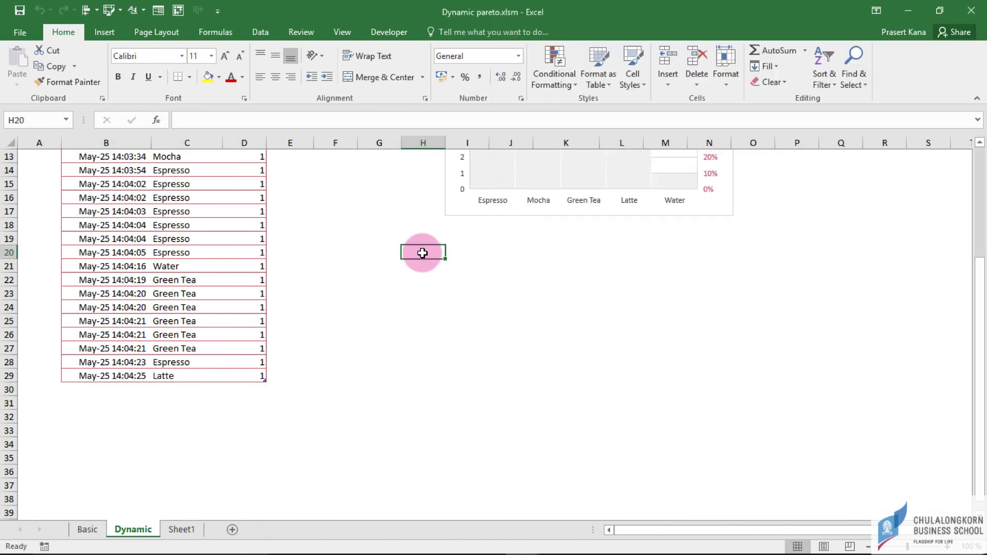
scroll(423, 253, up, 2)
scroll(369, 289, up, 2)
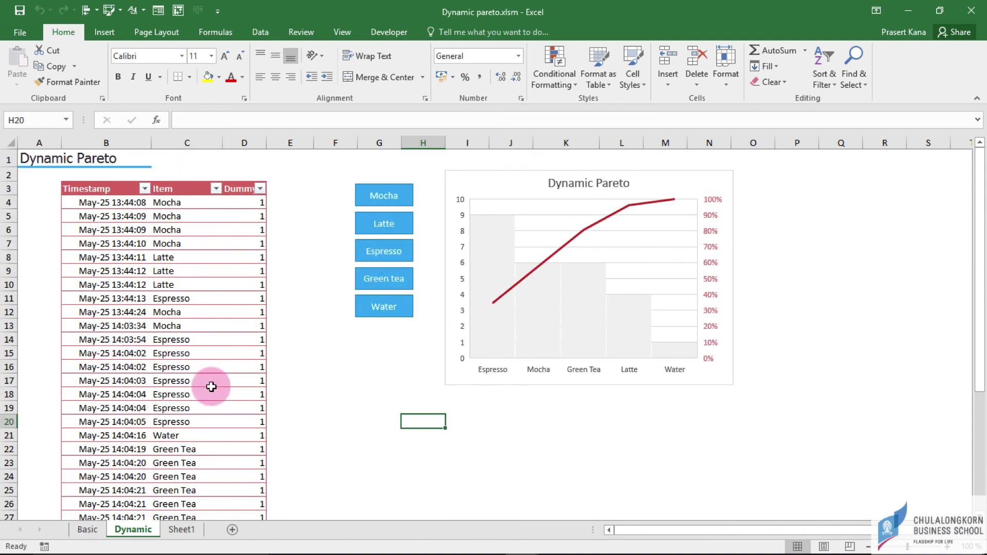
- Log a Latte order, then delete table rows 9 through 20 and deselect
click(384, 225)
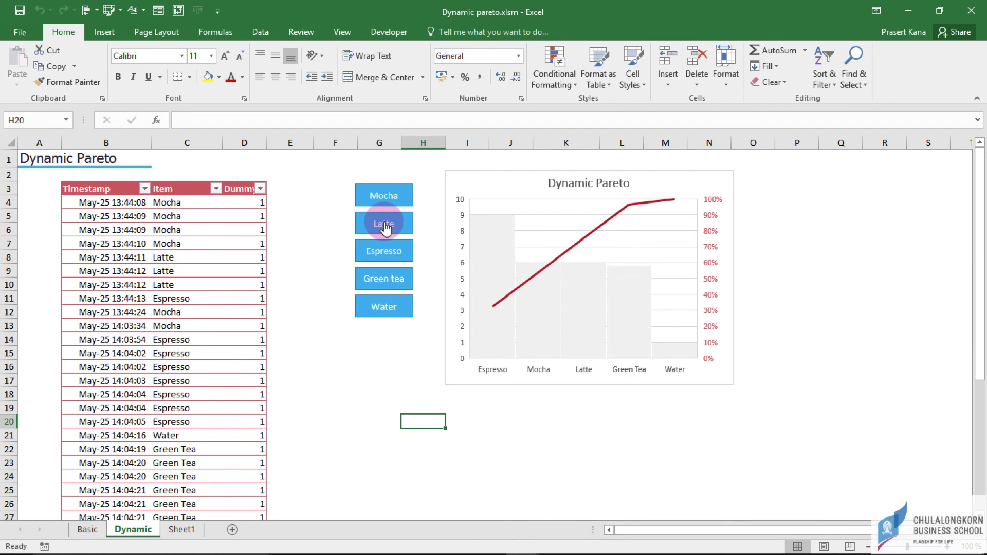
drag(72, 271, 70, 283)
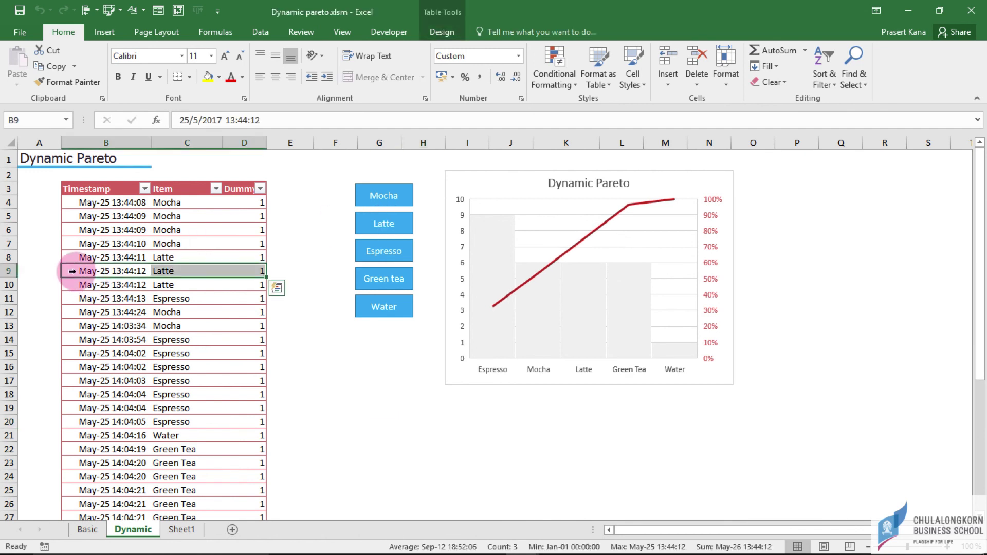
shift+click(249, 420)
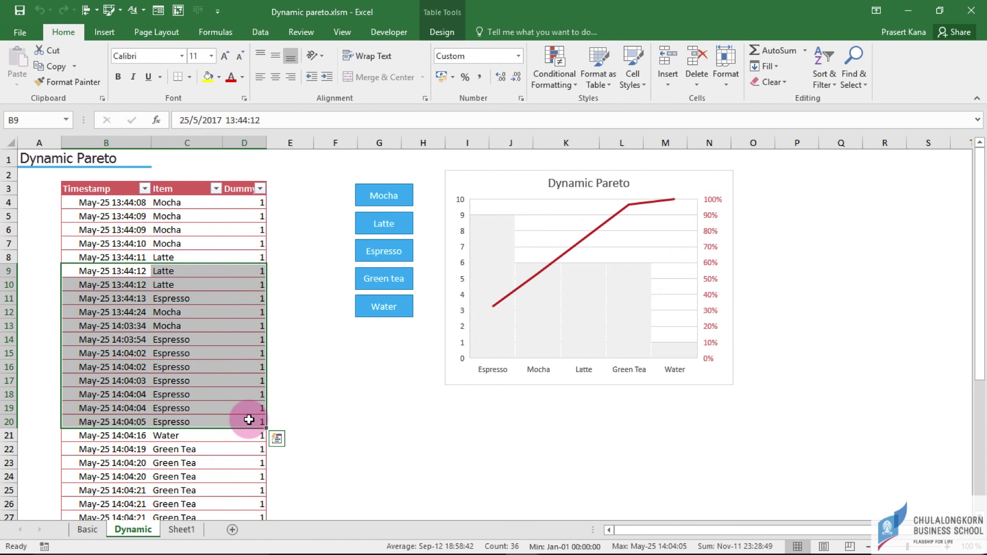
key(ctrl+minus)
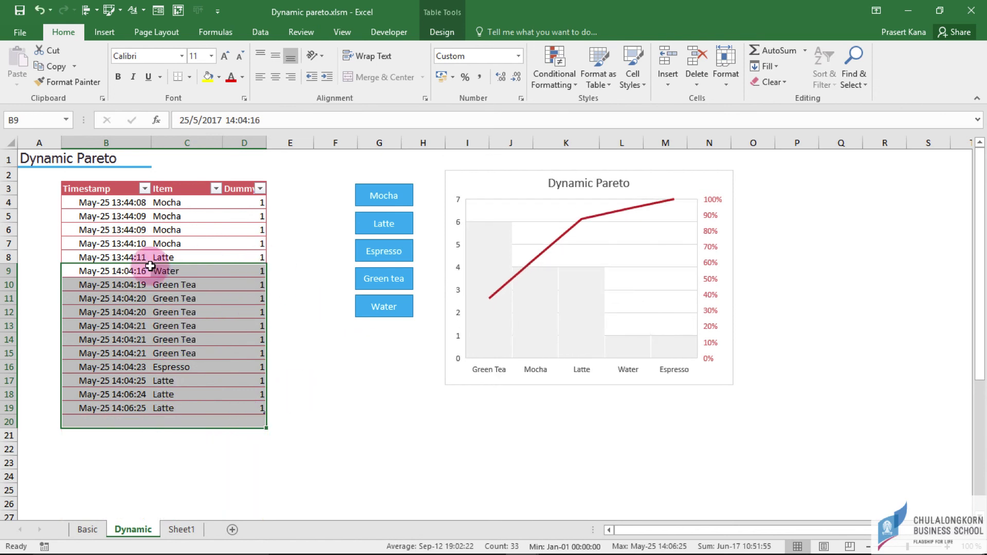
click(118, 277)
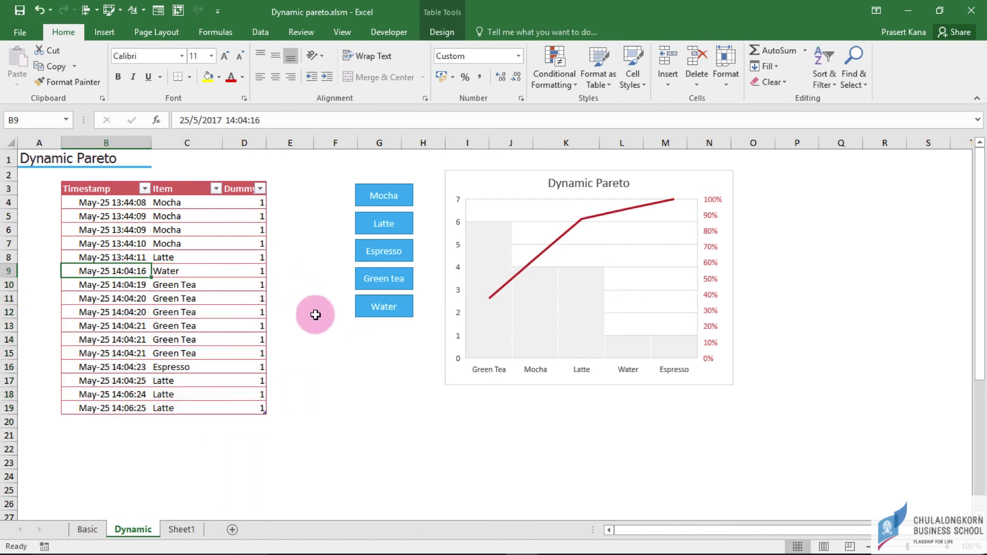